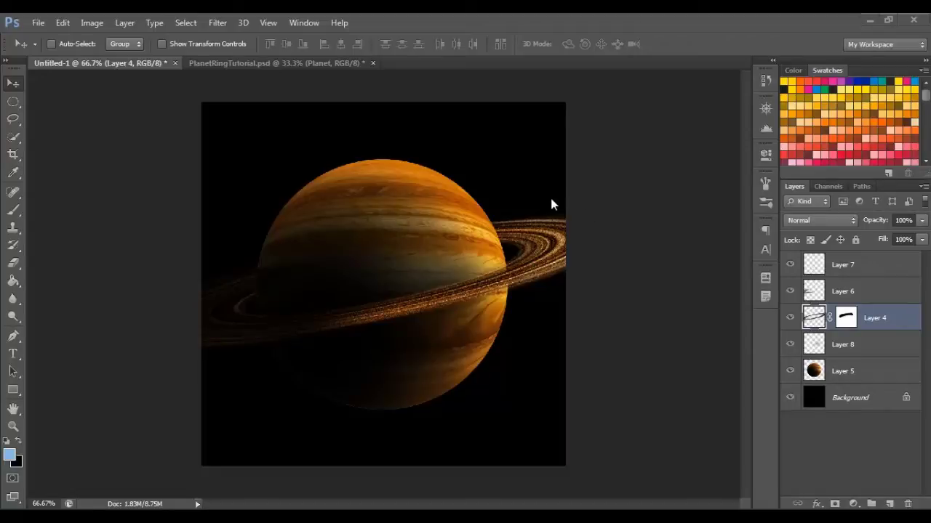
Step: Close the Untitled-1 preview without saving, leaving PlanetRingTutorial.psd open
{"action": "left_click", "coordinate": [175, 63]}
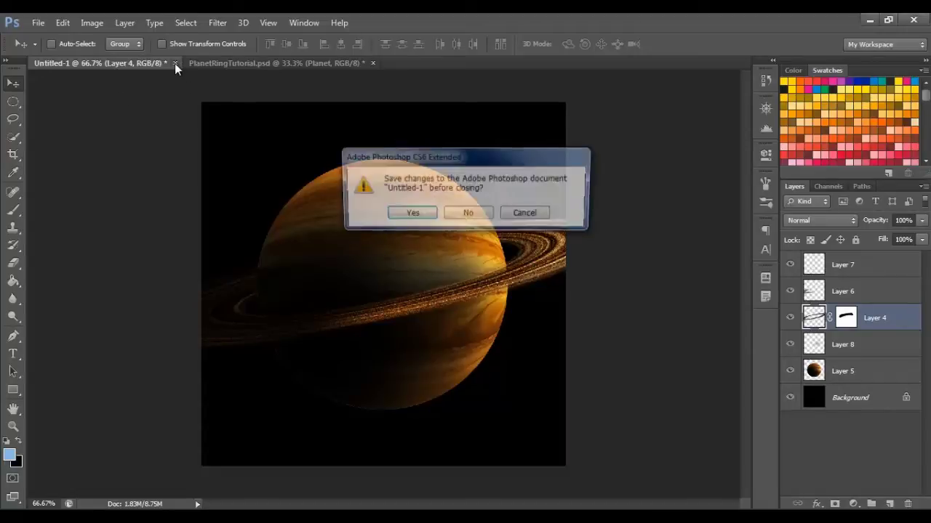
{"action": "left_click", "coordinate": [472, 215]}
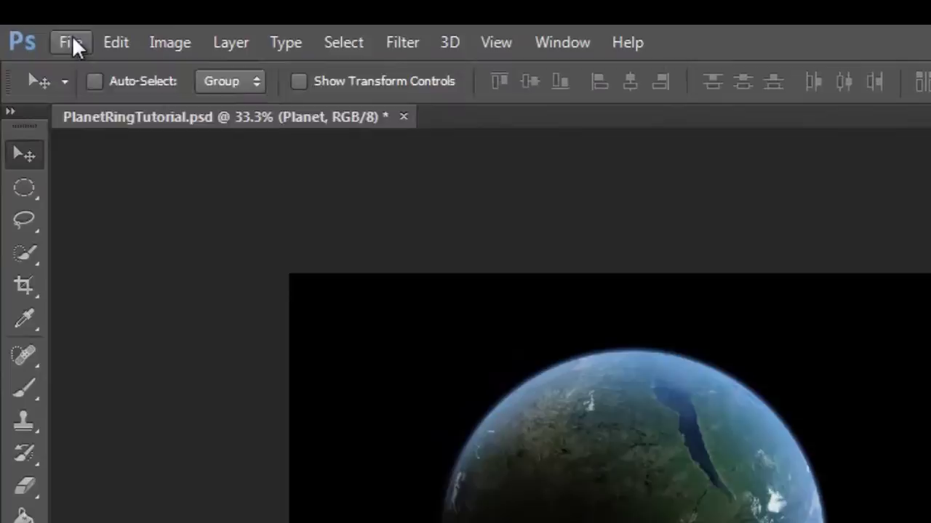
Step: Create a new white document, 2000 × 2000 pixels at 300 pixels/inch
{"action": "left_click", "coordinate": [72, 41]}
{"action": "left_click", "coordinate": [79, 69]}
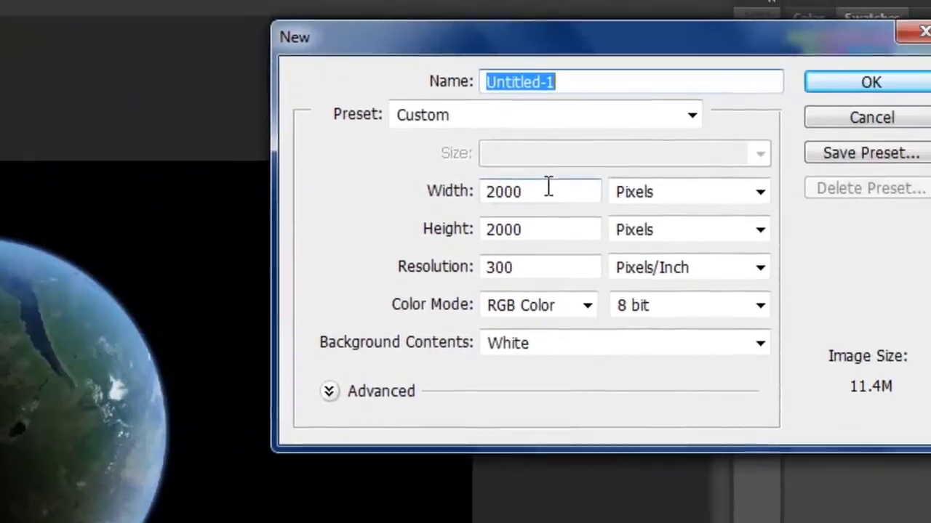
{"action": "left_click", "coordinate": [440, 191]}
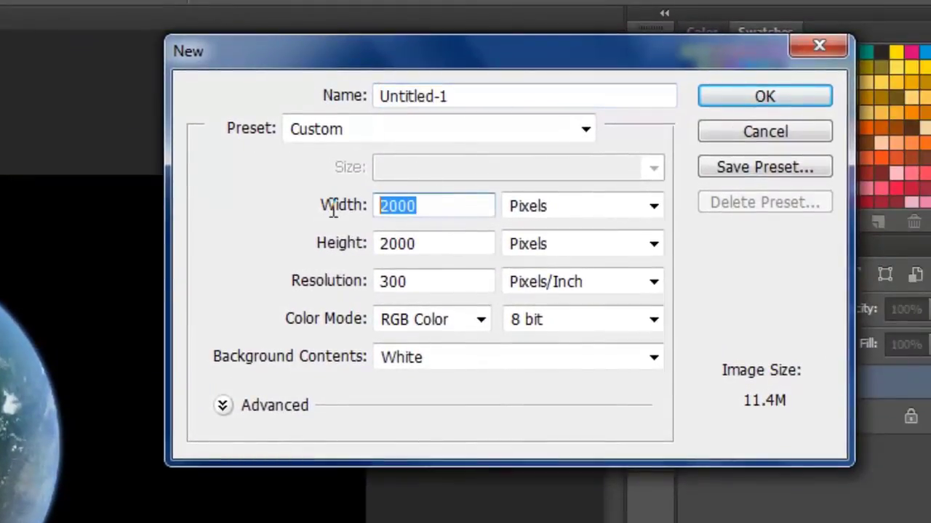
{"action": "left_click", "coordinate": [453, 243]}
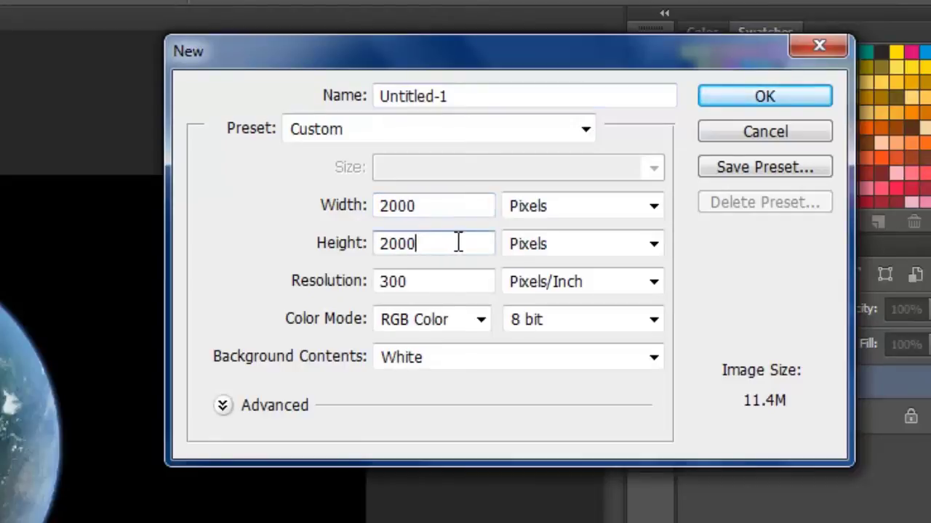
{"action": "left_click", "coordinate": [547, 290]}
{"action": "left_click_drag", "start_coordinate": [463, 284], "coordinate": [247, 309]}
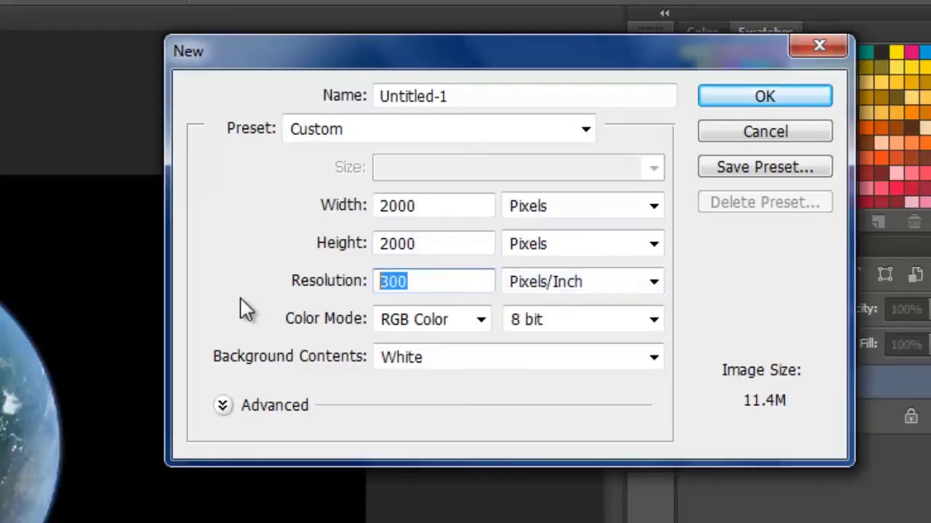
{"action": "left_click", "coordinate": [430, 286]}
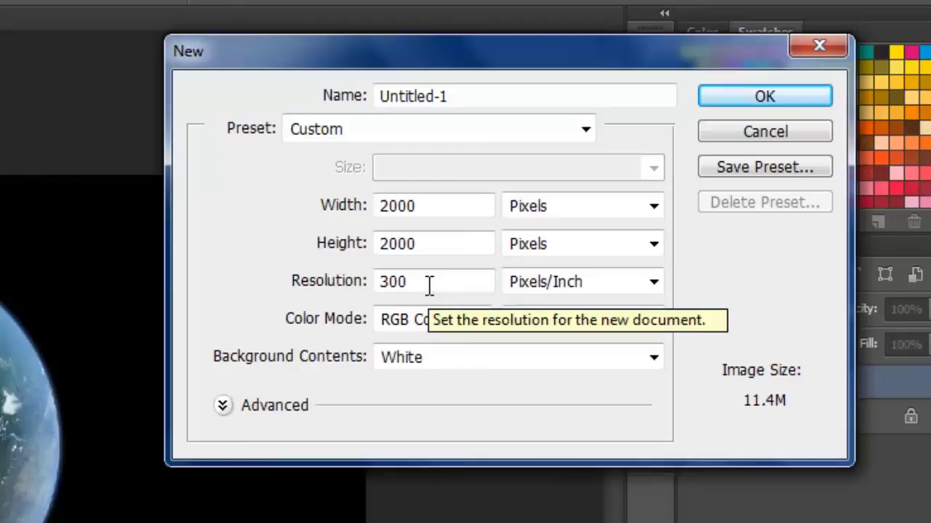
{"action": "left_click", "coordinate": [749, 101]}
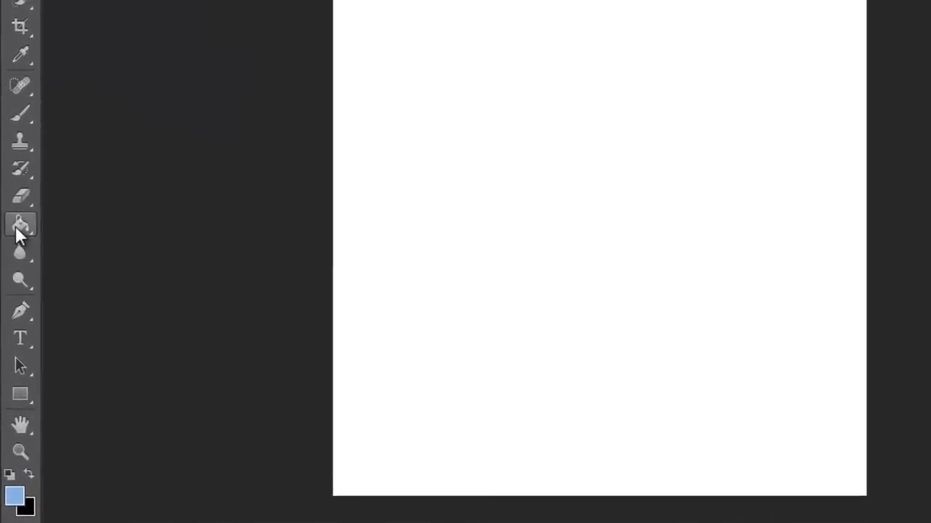
Step: Fill the white canvas with black using the Paint Bucket and default colours
{"action": "left_click", "coordinate": [21, 211]}
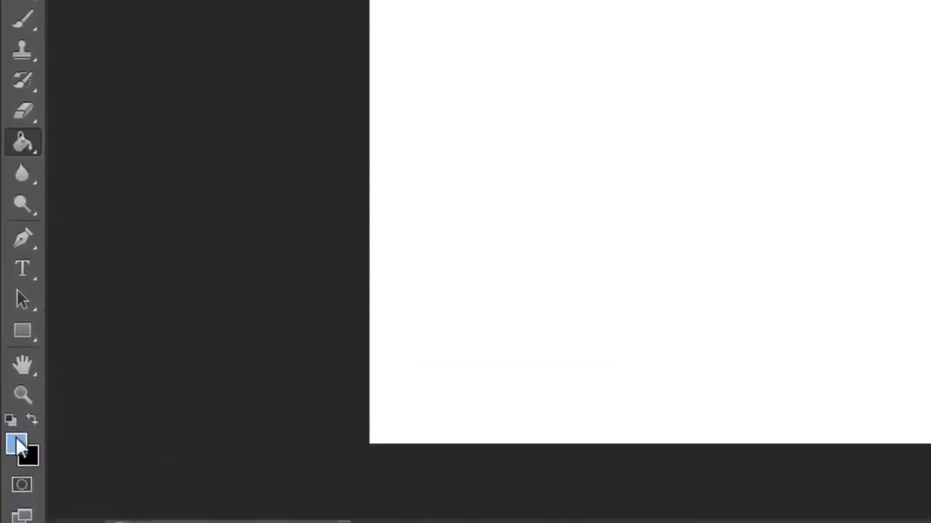
{"action": "left_click", "coordinate": [10, 485]}
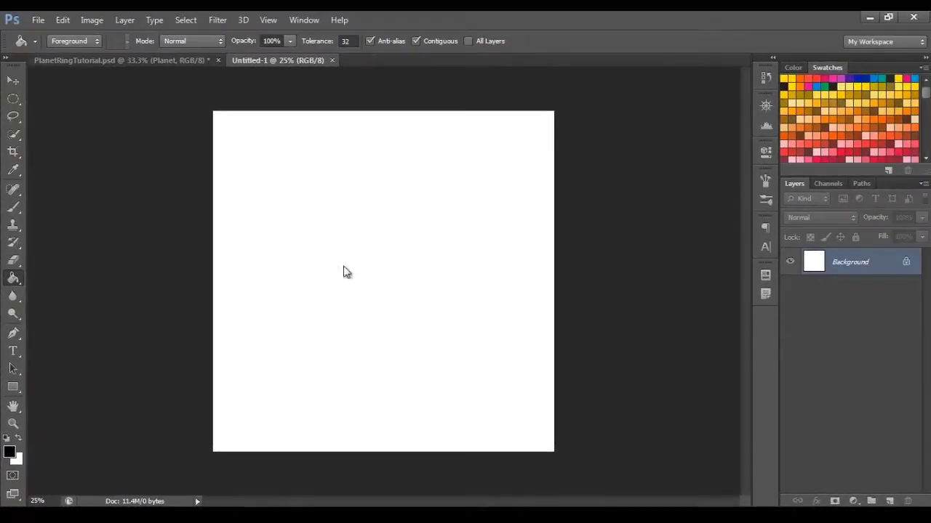
{"action": "left_click", "coordinate": [345, 272]}
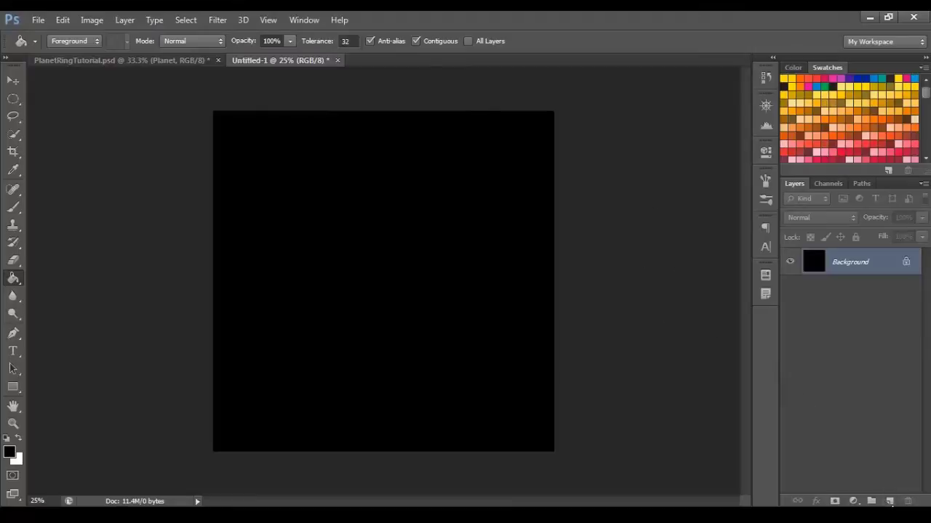
Step: Add a new empty layer above the background and name it Ring
{"action": "left_click", "coordinate": [889, 501]}
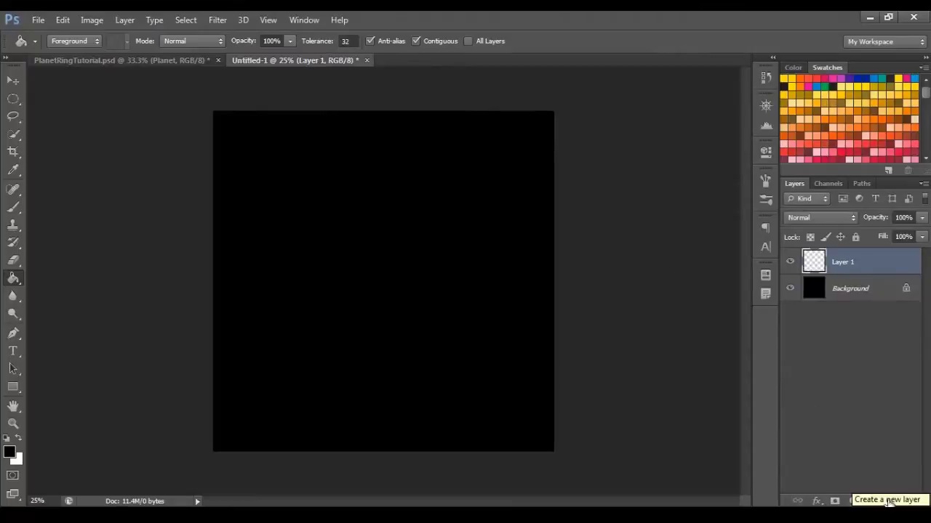
{"action": "left_click", "coordinate": [124, 19]}
{"action": "mouse_move", "coordinate": [125, 37]}
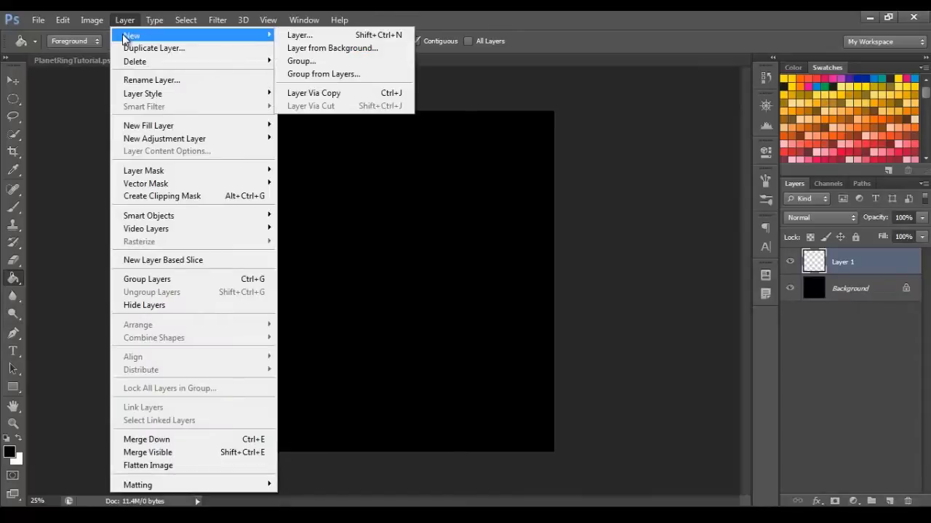
{"action": "left_click", "coordinate": [617, 139]}
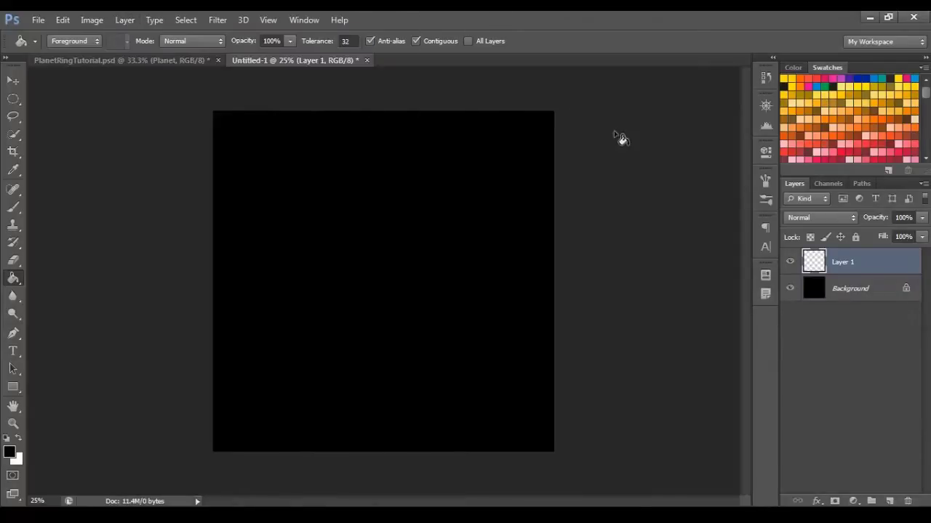
{"action": "double_click", "coordinate": [841, 263]}
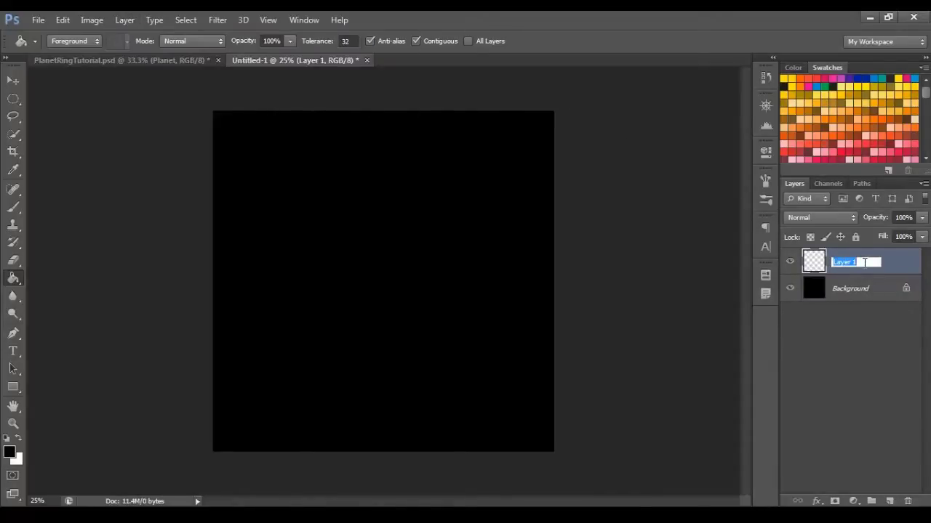
{"action": "key", "text": "Return"}
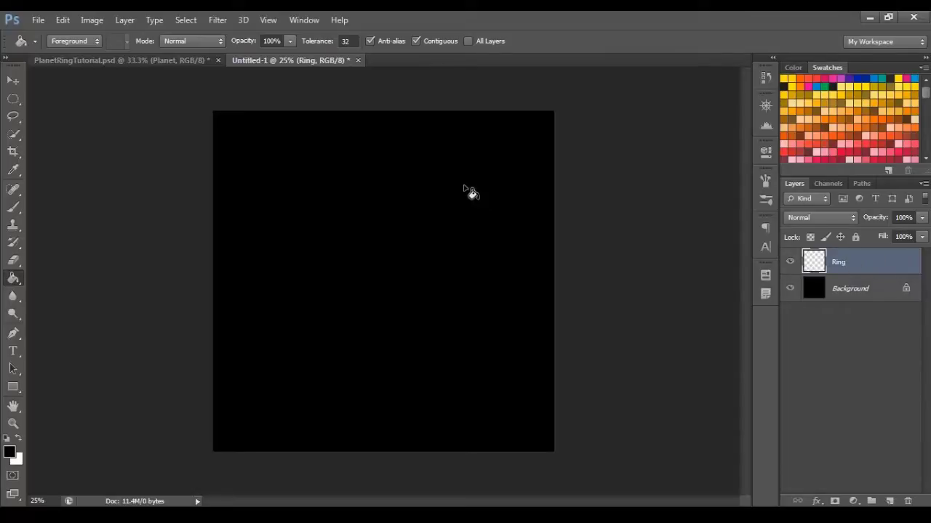
Step: Fill the Ring layer with a Clouds texture
{"action": "left_click", "coordinate": [217, 20]}
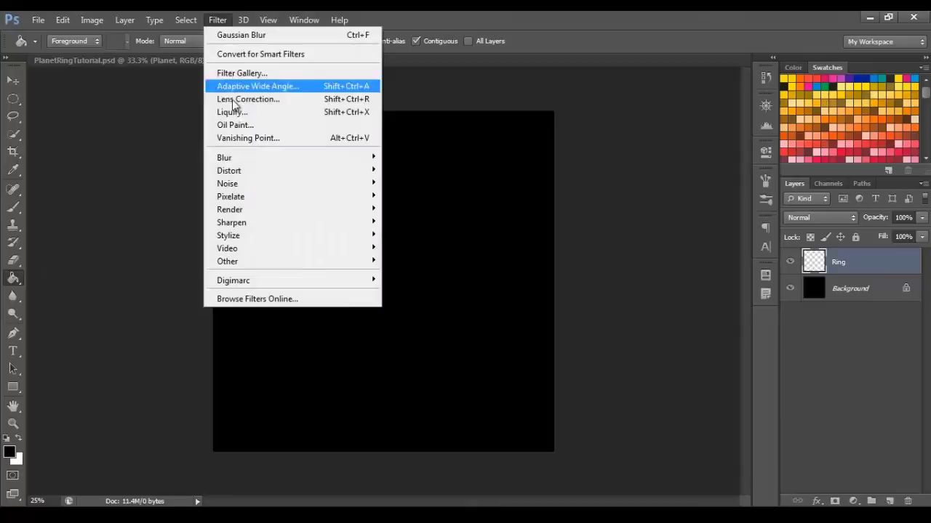
{"action": "mouse_move", "coordinate": [276, 210]}
{"action": "left_click", "coordinate": [189, 211]}
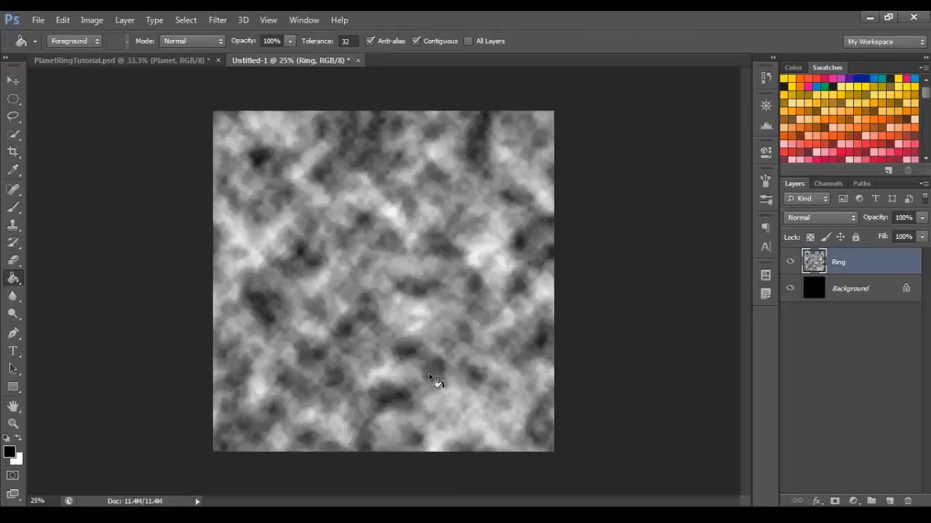
Step: Twirl the clouds at a high angle, undoing an extra repeated twirl
{"action": "left_click", "coordinate": [219, 20]}
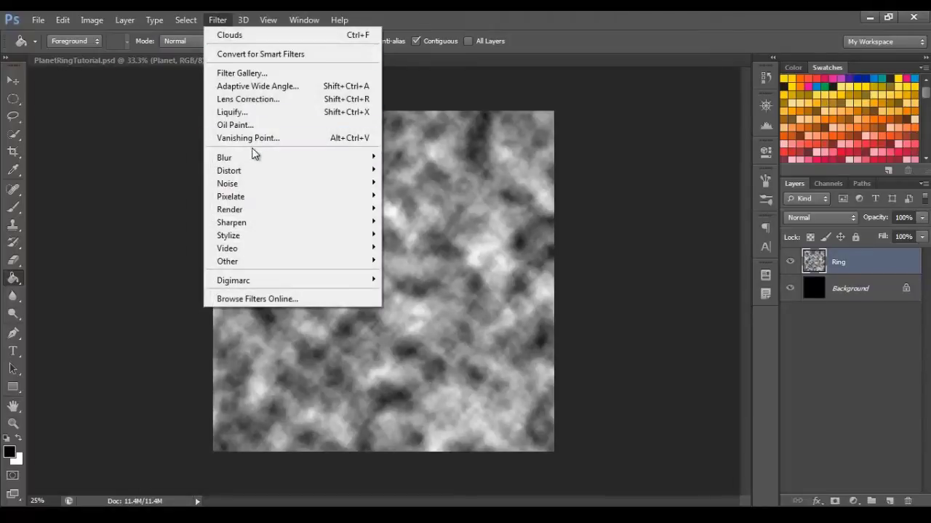
{"action": "mouse_move", "coordinate": [253, 169]}
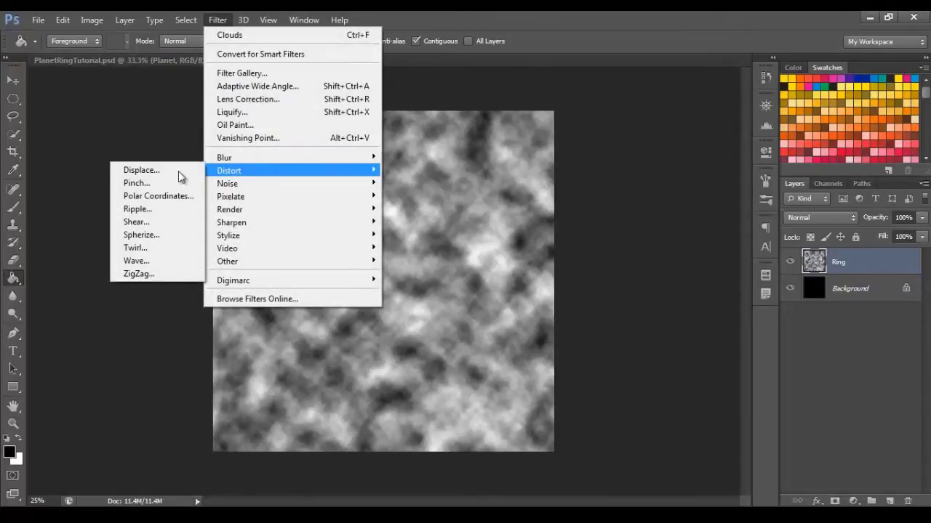
{"action": "left_click", "coordinate": [162, 248]}
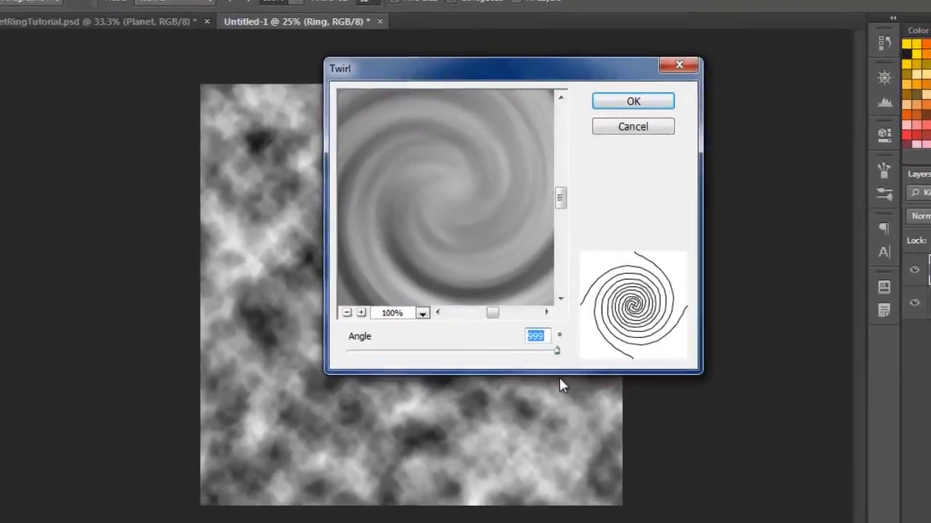
{"action": "mouse_move", "coordinate": [524, 336]}
{"action": "left_mouse_down"}
{"action": "mouse_move", "coordinate": [471, 340]}
{"action": "mouse_move", "coordinate": [533, 339]}
{"action": "left_mouse_up"}
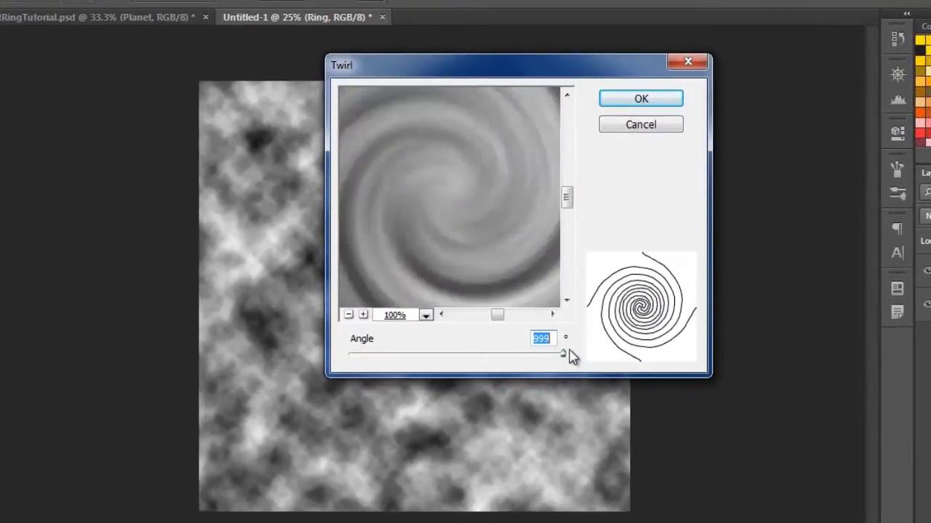
{"action": "left_click", "coordinate": [347, 314]}
{"action": "left_click", "coordinate": [348, 314]}
{"action": "left_click", "coordinate": [347, 314]}
{"action": "left_click", "coordinate": [347, 314]}
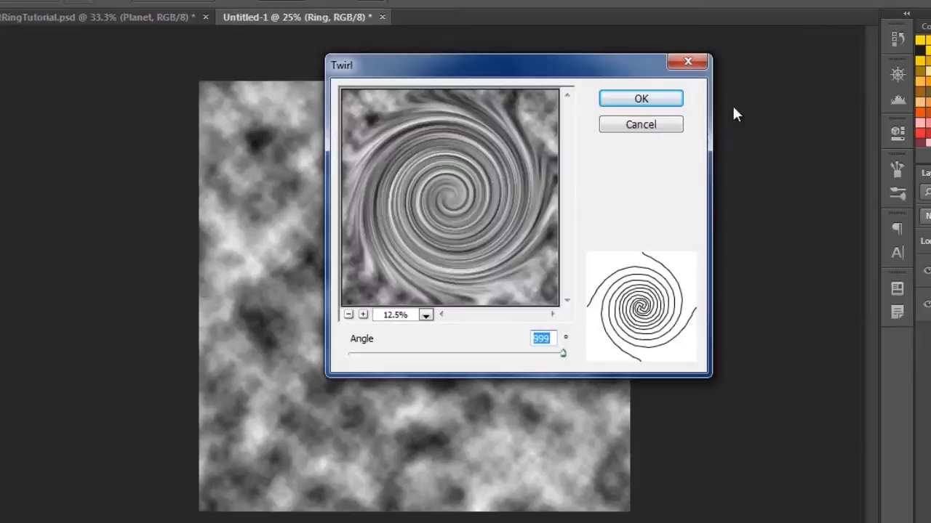
{"action": "left_click", "coordinate": [640, 98]}
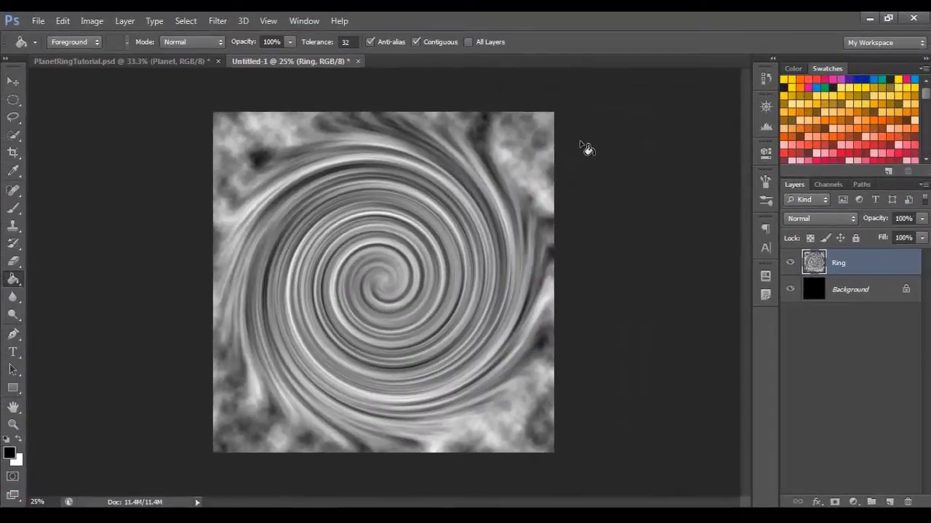
{"action": "left_click", "coordinate": [217, 20]}
{"action": "left_click", "coordinate": [230, 34]}
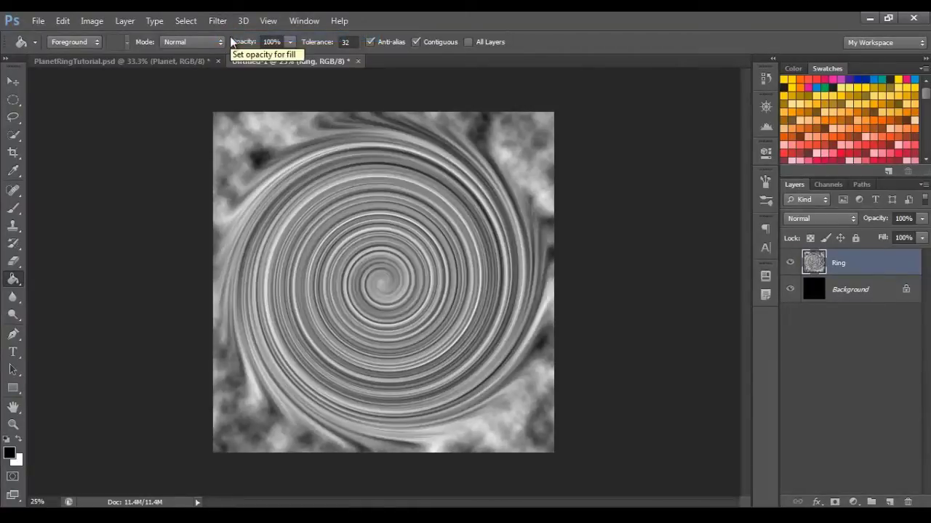
{"action": "key", "text": "ctrl+z"}
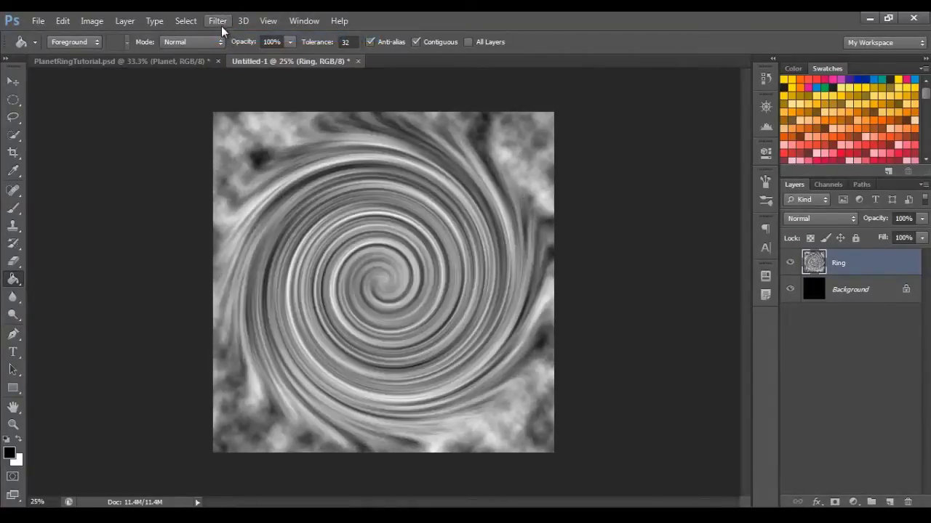
Step: Twirl the clouds again with the angle set to 550
{"action": "left_click", "coordinate": [219, 21]}
{"action": "mouse_move", "coordinate": [291, 175]}
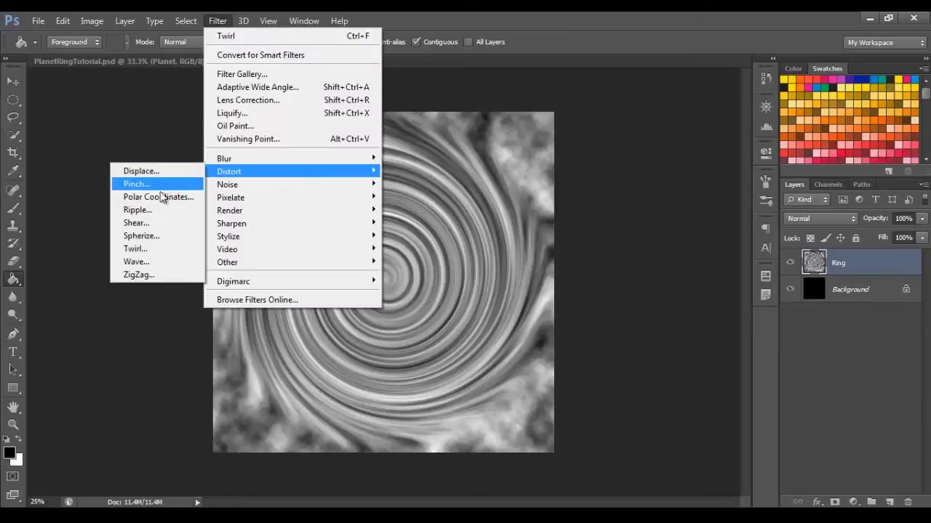
{"action": "left_click", "coordinate": [136, 249]}
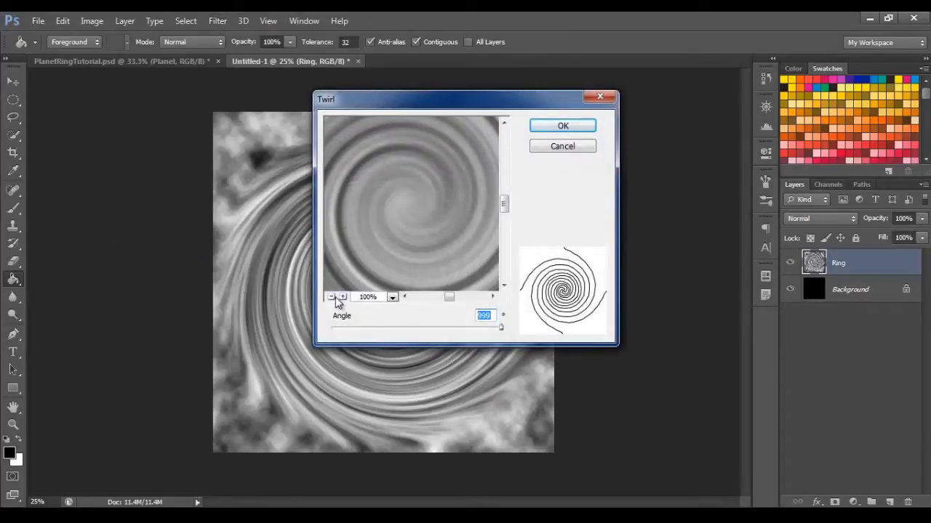
{"action": "left_click", "coordinate": [332, 297]}
{"action": "left_click", "coordinate": [333, 298]}
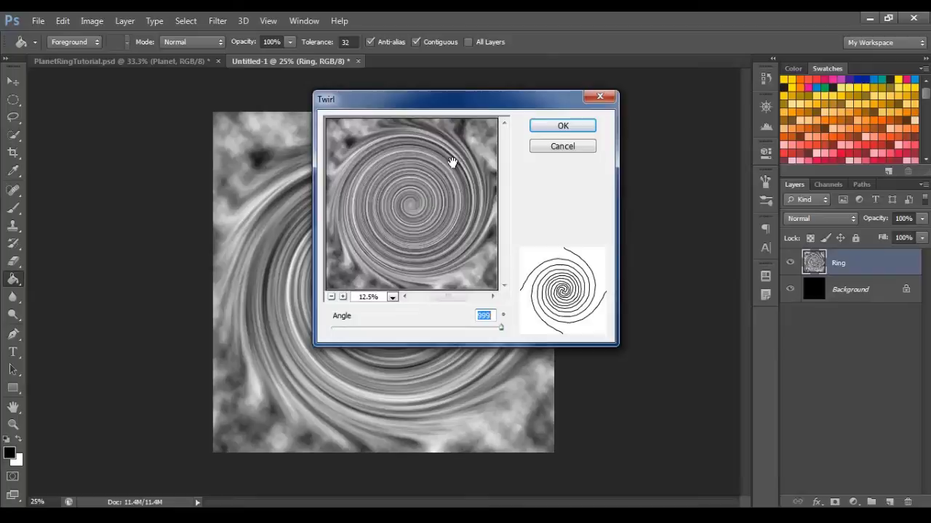
{"action": "left_click_drag", "start_coordinate": [505, 100], "coordinate": [699, 81]}
{"action": "left_click_drag", "start_coordinate": [687, 314], "coordinate": [657, 310]}
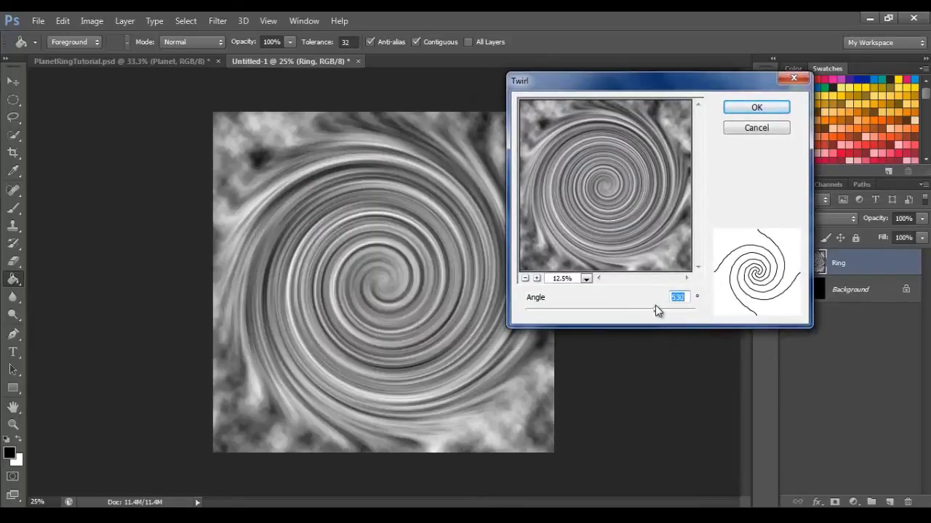
{"action": "type", "text": "550"}
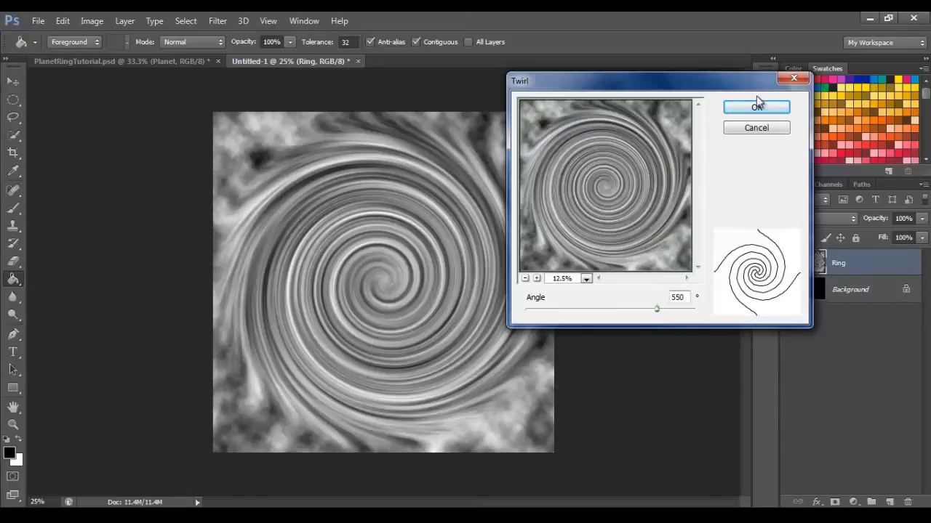
{"action": "left_click", "coordinate": [756, 103]}
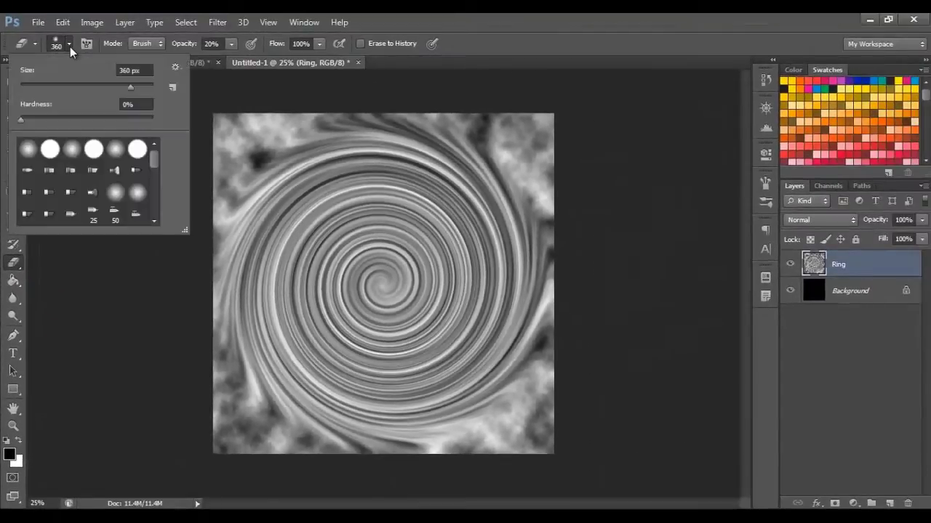
Step: Set the Eraser to a 700 px round brush with 0% hardness
{"action": "left_click", "coordinate": [45, 120]}
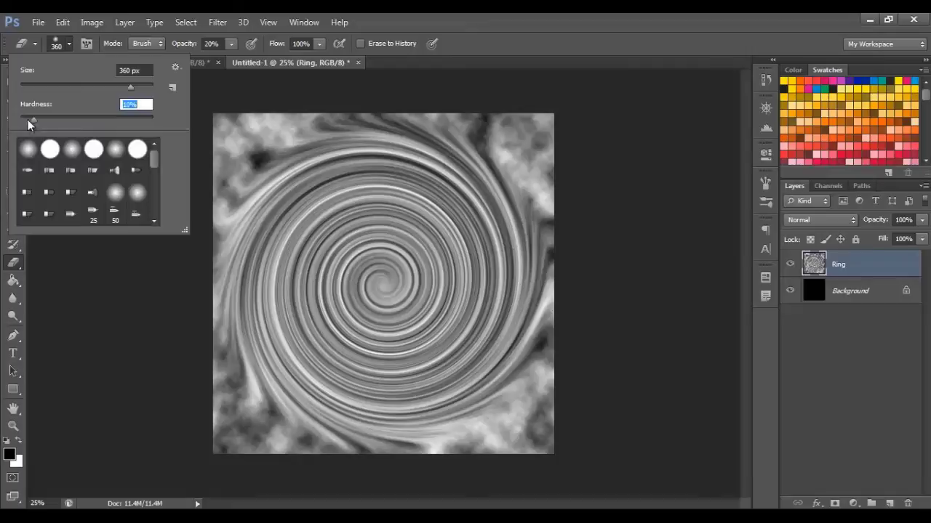
{"action": "left_click_drag", "start_coordinate": [134, 88], "coordinate": [142, 88]}
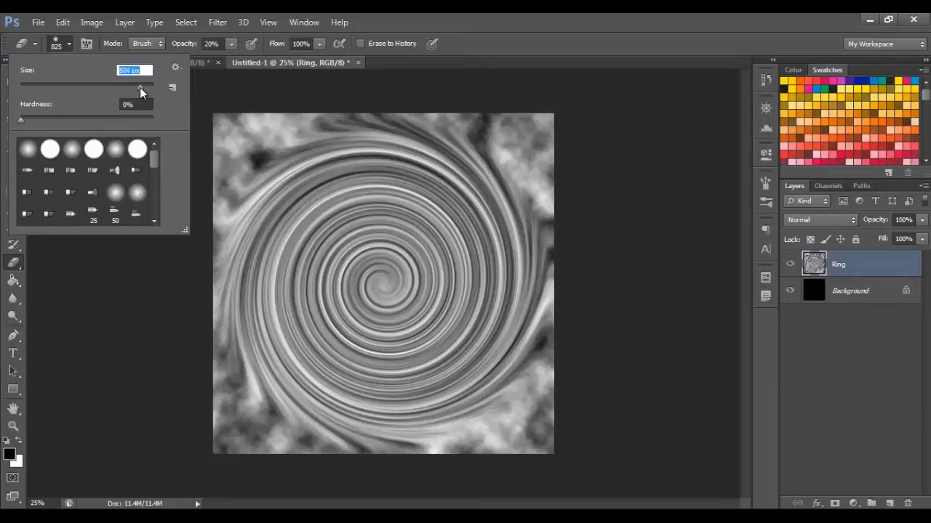
{"action": "type", "text": "700"}
{"action": "key", "text": "Return"}
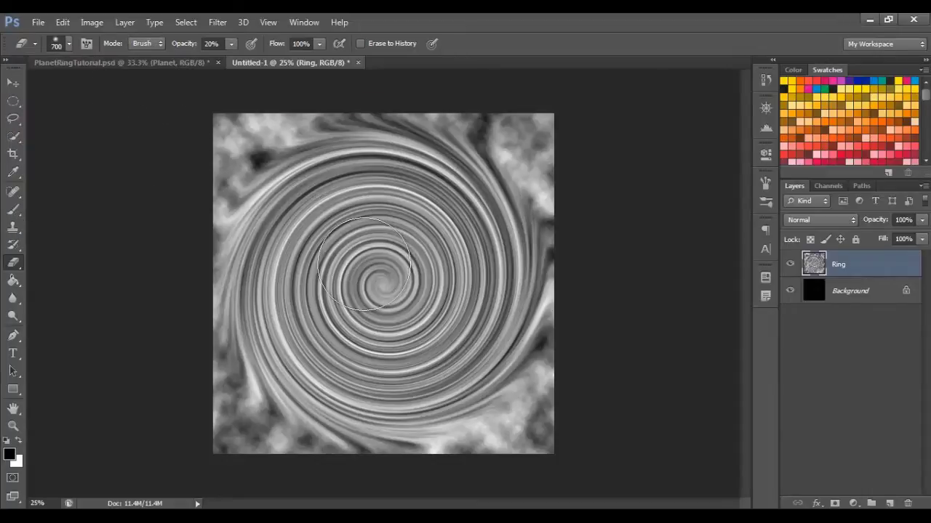
Step: Enable Shape Dynamics with Pen Pressure size control, then test-erase and undo the stroke
{"action": "left_click", "coordinate": [768, 183]}
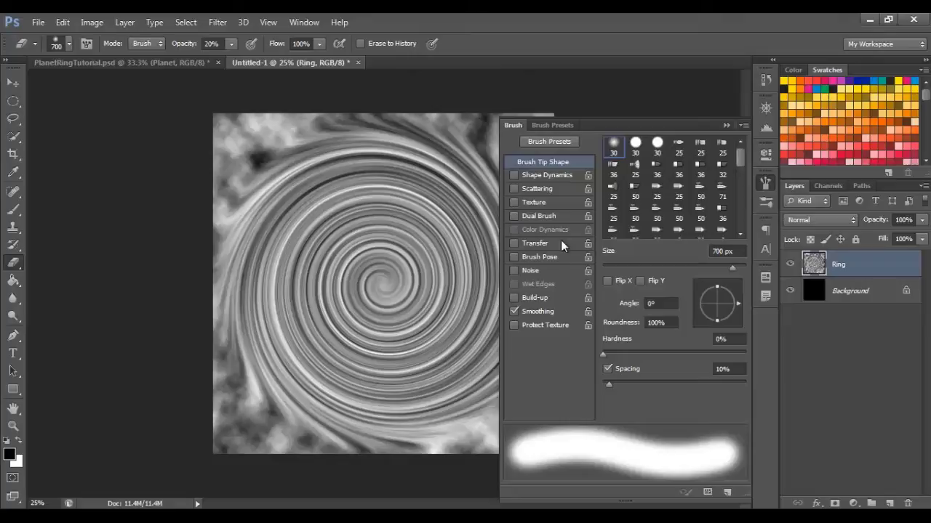
{"action": "left_click", "coordinate": [534, 176]}
{"action": "left_click", "coordinate": [676, 173]}
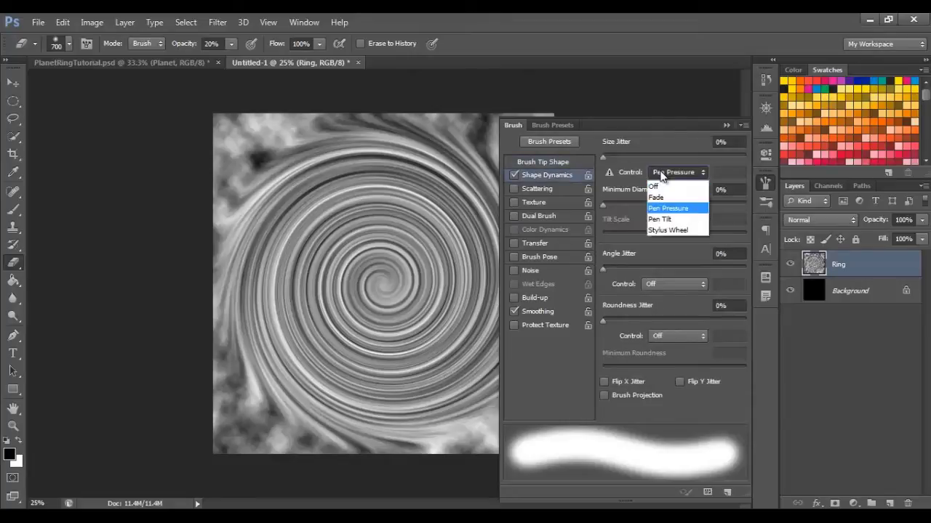
{"action": "left_click", "coordinate": [671, 199]}
{"action": "mouse_move", "coordinate": [616, 157]}
{"action": "left_mouse_down"}
{"action": "mouse_move", "coordinate": [785, 160]}
{"action": "mouse_move", "coordinate": [505, 163]}
{"action": "left_mouse_up"}
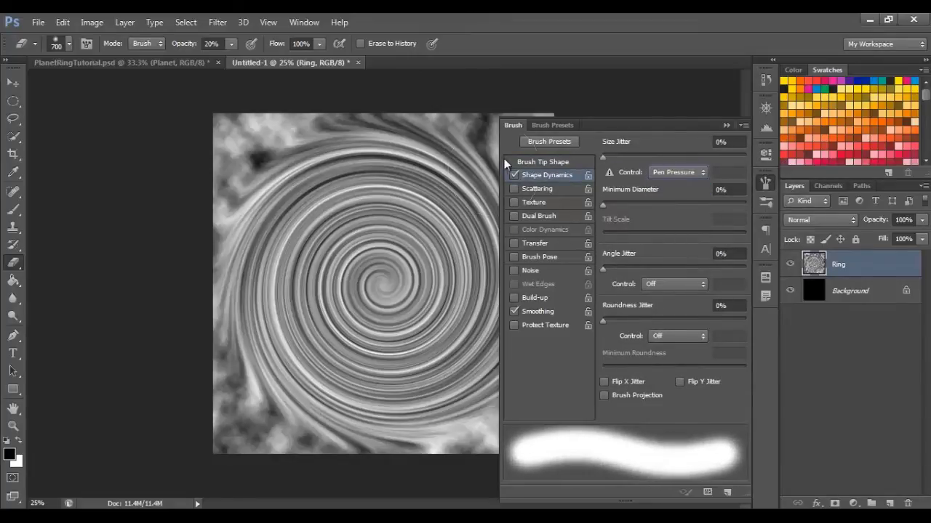
{"action": "left_click", "coordinate": [765, 183]}
{"action": "left_click_drag", "start_coordinate": [376, 291], "coordinate": [392, 277]}
{"action": "key", "text": "ctrl+z"}
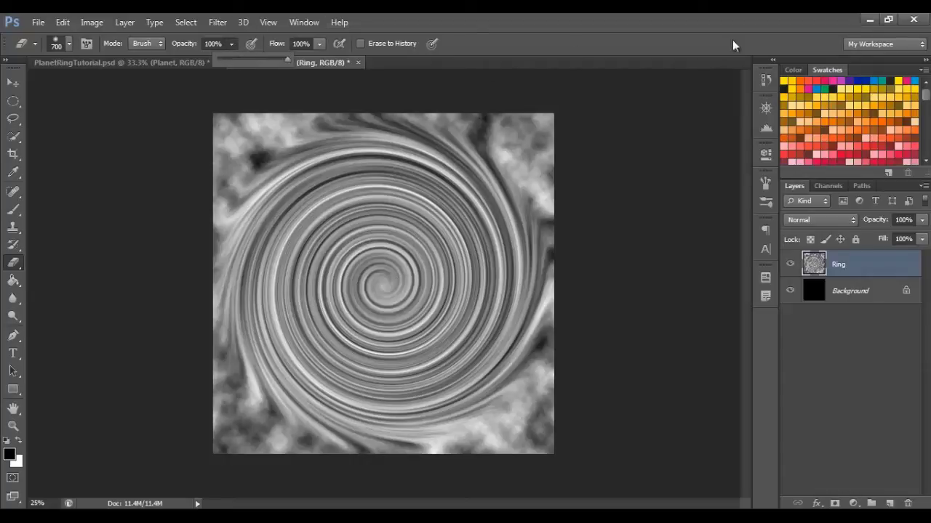
Step: At 100% opacity, erase the spiral centre, corners and edges, leaving only the ring band
{"action": "left_click", "coordinate": [586, 61]}
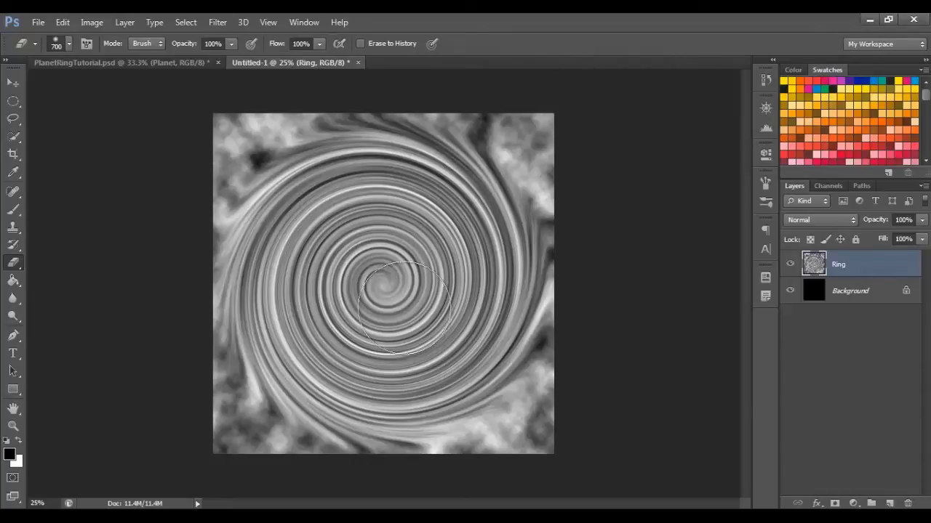
{"action": "mouse_move", "coordinate": [404, 308]}
{"action": "left_mouse_down"}
{"action": "mouse_move", "coordinate": [372, 286]}
{"action": "mouse_move", "coordinate": [395, 290]}
{"action": "mouse_move", "coordinate": [373, 288]}
{"action": "mouse_move", "coordinate": [380, 277]}
{"action": "mouse_move", "coordinate": [391, 298]}
{"action": "mouse_move", "coordinate": [372, 293]}
{"action": "mouse_move", "coordinate": [379, 276]}
{"action": "mouse_move", "coordinate": [401, 292]}
{"action": "mouse_move", "coordinate": [395, 275]}
{"action": "mouse_move", "coordinate": [377, 274]}
{"action": "mouse_move", "coordinate": [382, 304]}
{"action": "mouse_move", "coordinate": [391, 269]}
{"action": "mouse_move", "coordinate": [375, 263]}
{"action": "mouse_move", "coordinate": [367, 273]}
{"action": "mouse_move", "coordinate": [362, 296]}
{"action": "mouse_move", "coordinate": [385, 321]}
{"action": "mouse_move", "coordinate": [410, 310]}
{"action": "mouse_move", "coordinate": [419, 272]}
{"action": "mouse_move", "coordinate": [400, 256]}
{"action": "mouse_move", "coordinate": [365, 263]}
{"action": "mouse_move", "coordinate": [360, 304]}
{"action": "mouse_move", "coordinate": [386, 323]}
{"action": "mouse_move", "coordinate": [413, 311]}
{"action": "mouse_move", "coordinate": [419, 261]}
{"action": "mouse_move", "coordinate": [392, 246]}
{"action": "mouse_move", "coordinate": [363, 254]}
{"action": "mouse_move", "coordinate": [356, 282]}
{"action": "mouse_move", "coordinate": [364, 308]}
{"action": "mouse_move", "coordinate": [421, 320]}
{"action": "left_mouse_up"}
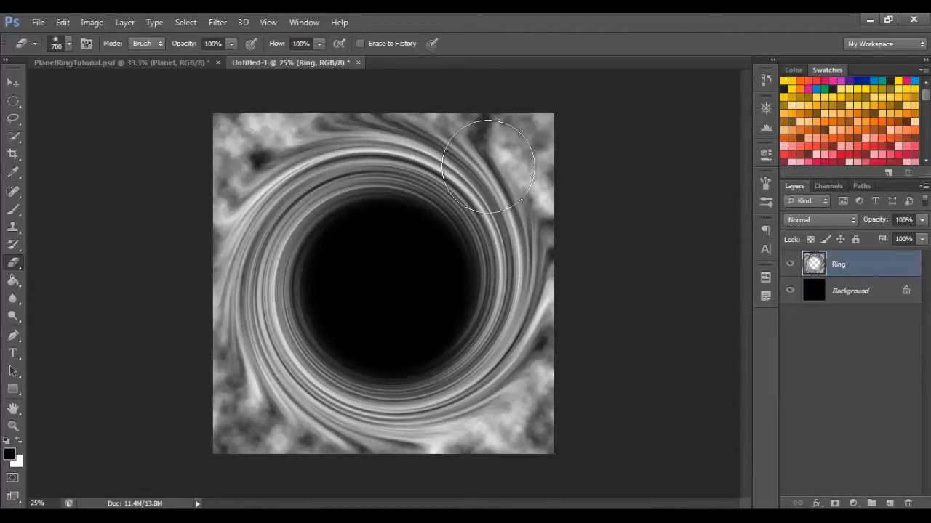
{"action": "mouse_move", "coordinate": [524, 114]}
{"action": "left_mouse_down"}
{"action": "mouse_move", "coordinate": [584, 211]}
{"action": "mouse_move", "coordinate": [596, 334]}
{"action": "mouse_move", "coordinate": [584, 244]}
{"action": "mouse_move", "coordinate": [569, 411]}
{"action": "mouse_move", "coordinate": [527, 432]}
{"action": "mouse_move", "coordinate": [563, 353]}
{"action": "mouse_move", "coordinate": [503, 459]}
{"action": "mouse_move", "coordinate": [385, 494]}
{"action": "mouse_move", "coordinate": [342, 480]}
{"action": "left_mouse_up"}
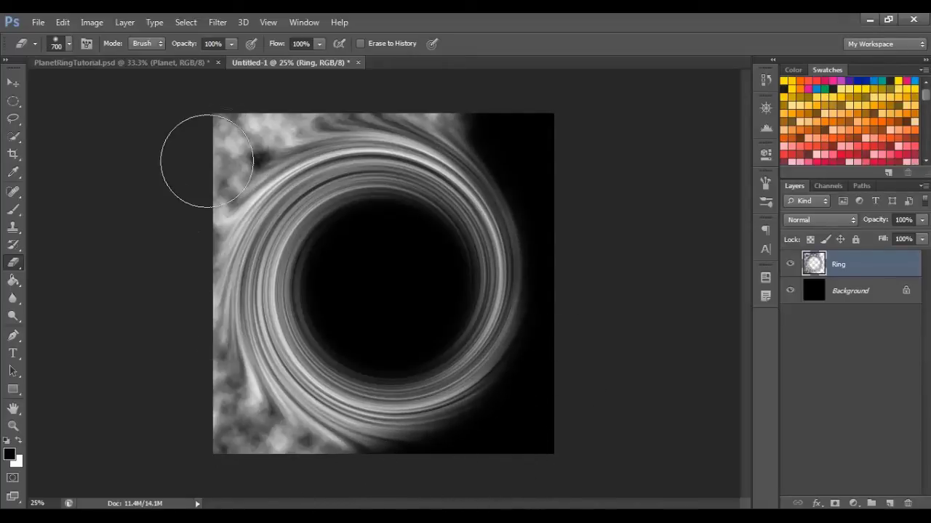
{"action": "mouse_move", "coordinate": [208, 160]}
{"action": "left_mouse_down"}
{"action": "mouse_move", "coordinate": [270, 108]}
{"action": "mouse_move", "coordinate": [260, 121]}
{"action": "left_mouse_up"}
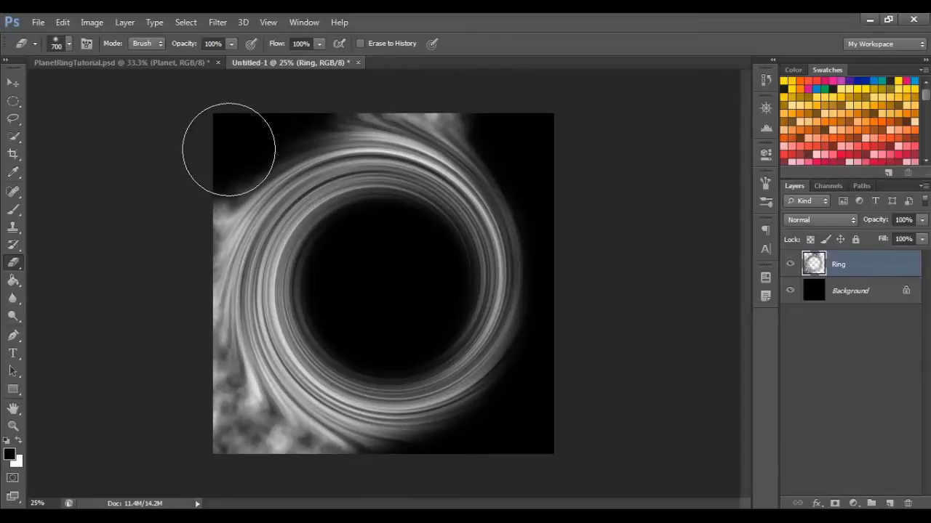
{"action": "mouse_move", "coordinate": [229, 149]}
{"action": "left_mouse_down"}
{"action": "mouse_move", "coordinate": [272, 116]}
{"action": "mouse_move", "coordinate": [363, 85]}
{"action": "mouse_move", "coordinate": [442, 89]}
{"action": "left_mouse_up"}
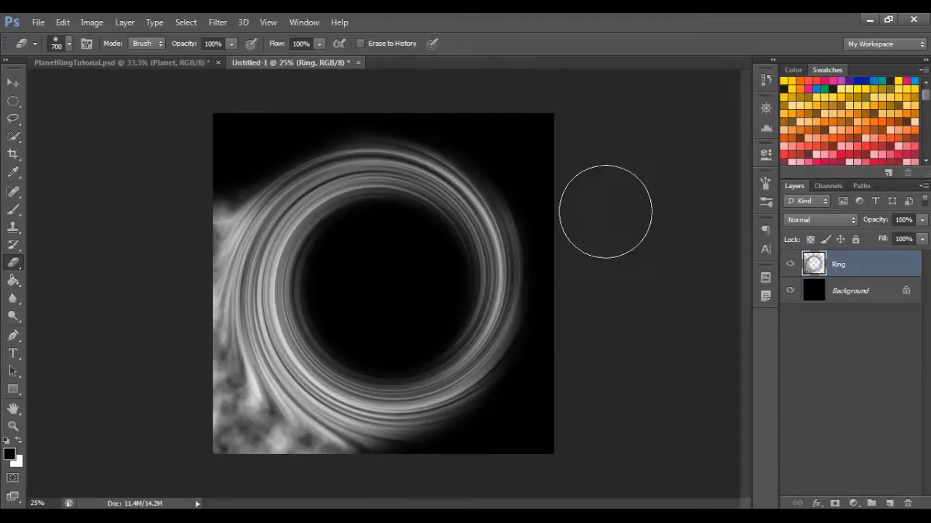
{"action": "mouse_move", "coordinate": [204, 167]}
{"action": "left_mouse_down"}
{"action": "mouse_move", "coordinate": [175, 262]}
{"action": "mouse_move", "coordinate": [207, 180]}
{"action": "mouse_move", "coordinate": [175, 225]}
{"action": "mouse_move", "coordinate": [146, 305]}
{"action": "mouse_move", "coordinate": [147, 354]}
{"action": "mouse_move", "coordinate": [162, 272]}
{"action": "mouse_move", "coordinate": [174, 445]}
{"action": "mouse_move", "coordinate": [161, 292]}
{"action": "mouse_move", "coordinate": [200, 488]}
{"action": "mouse_move", "coordinate": [220, 466]}
{"action": "mouse_move", "coordinate": [200, 410]}
{"action": "mouse_move", "coordinate": [213, 436]}
{"action": "mouse_move", "coordinate": [216, 422]}
{"action": "mouse_move", "coordinate": [317, 509]}
{"action": "mouse_move", "coordinate": [277, 490]}
{"action": "mouse_move", "coordinate": [225, 433]}
{"action": "mouse_move", "coordinate": [273, 484]}
{"action": "mouse_move", "coordinate": [380, 508]}
{"action": "left_mouse_up"}
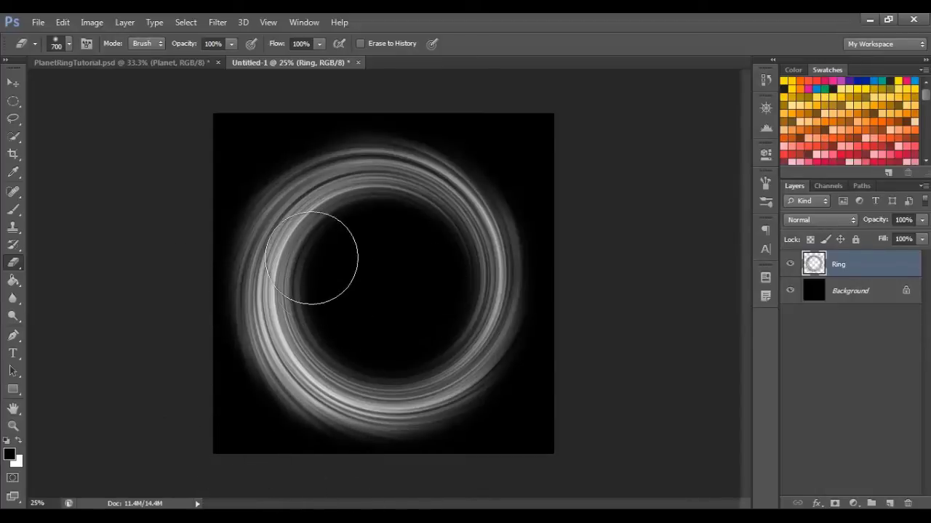
{"action": "mouse_move", "coordinate": [311, 258]}
{"action": "left_mouse_down"}
{"action": "mouse_move", "coordinate": [400, 330]}
{"action": "mouse_move", "coordinate": [351, 296]}
{"action": "mouse_move", "coordinate": [354, 280]}
{"action": "mouse_move", "coordinate": [349, 308]}
{"action": "mouse_move", "coordinate": [352, 279]}
{"action": "mouse_move", "coordinate": [351, 302]}
{"action": "mouse_move", "coordinate": [371, 304]}
{"action": "mouse_move", "coordinate": [352, 326]}
{"action": "mouse_move", "coordinate": [378, 333]}
{"action": "mouse_move", "coordinate": [358, 338]}
{"action": "mouse_move", "coordinate": [401, 332]}
{"action": "left_mouse_up"}
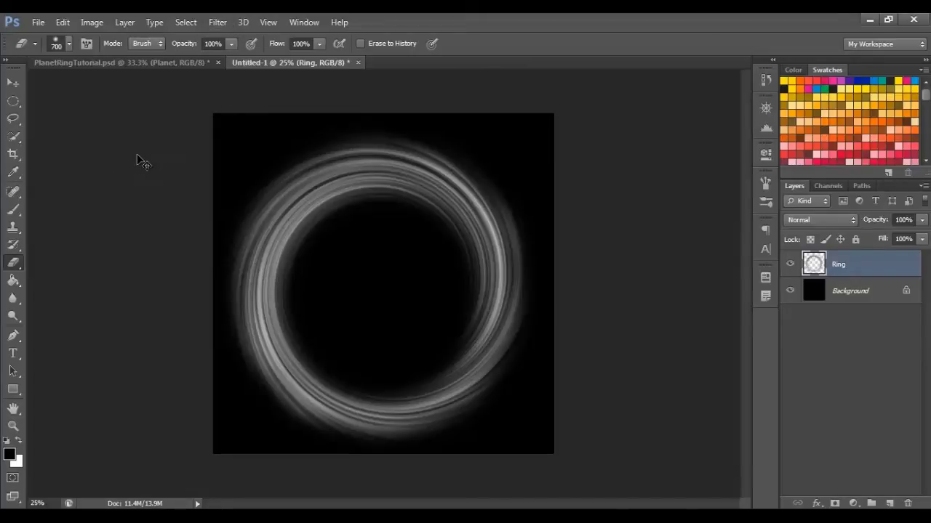
Step: Free Transform the Ring layer to about 21% height and centre it on the canvas
{"action": "key", "text": "ctrl+t"}
{"action": "left_click", "coordinate": [92, 22]}
{"action": "mouse_move", "coordinate": [62, 23]}
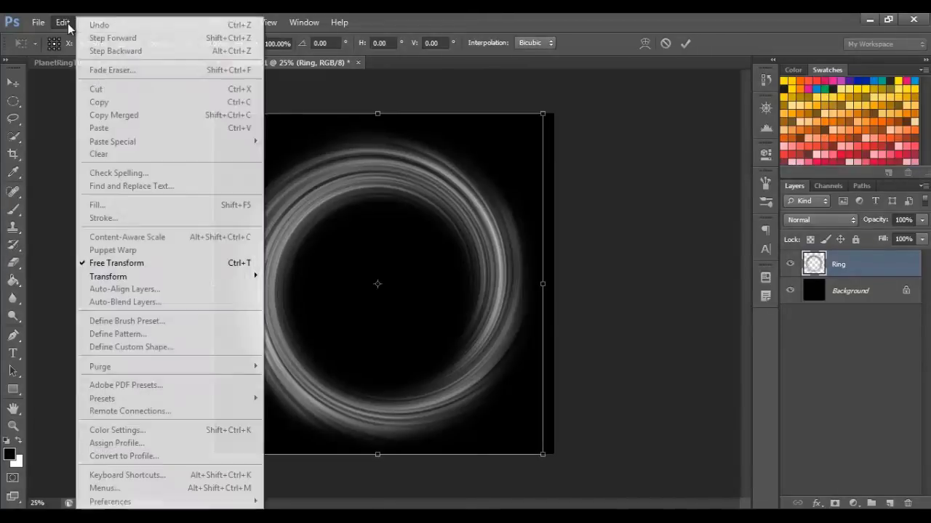
{"action": "left_click", "coordinate": [385, 139]}
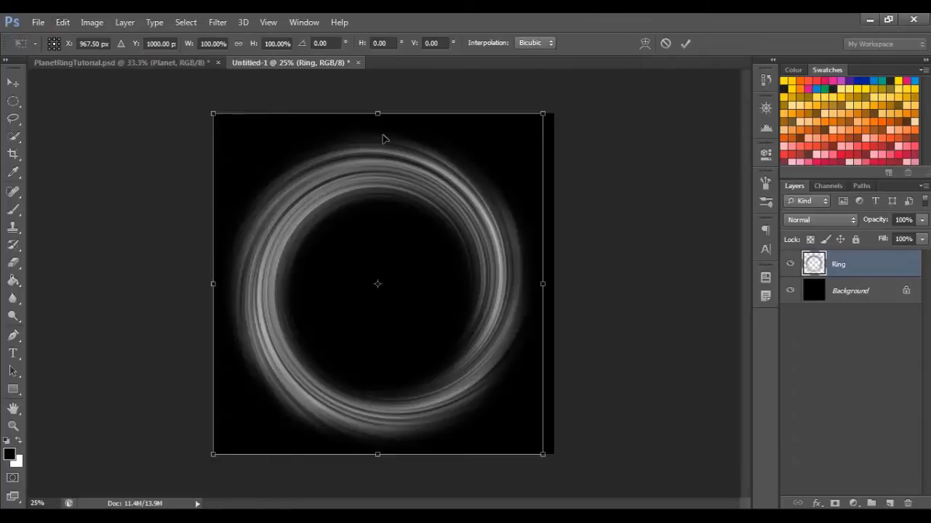
{"action": "left_click_drag", "start_coordinate": [377, 114], "coordinate": [378, 354]}
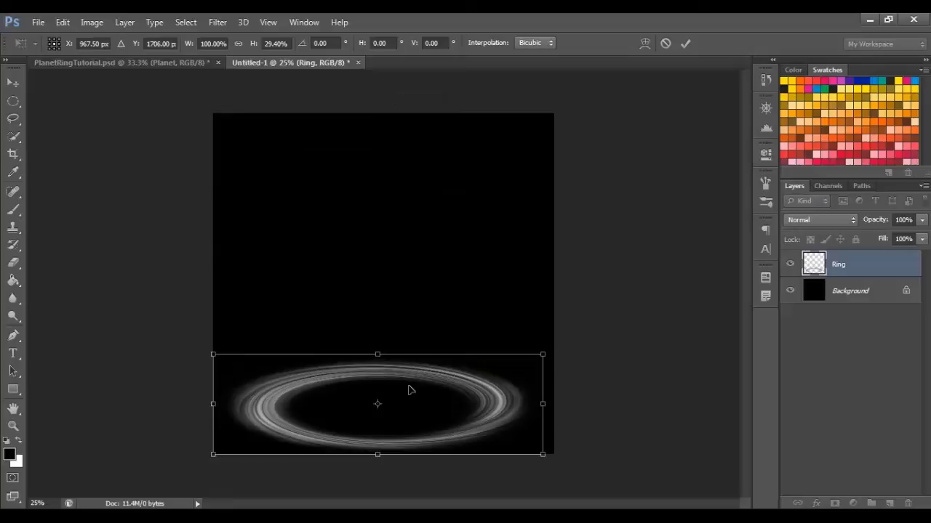
{"action": "left_click_drag", "start_coordinate": [409, 390], "coordinate": [412, 264]}
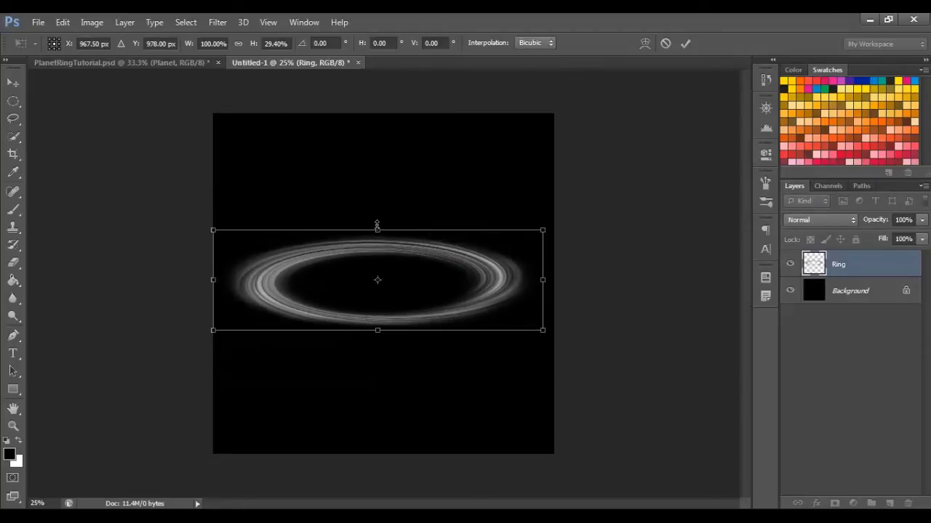
{"action": "left_click_drag", "start_coordinate": [378, 228], "coordinate": [385, 255]}
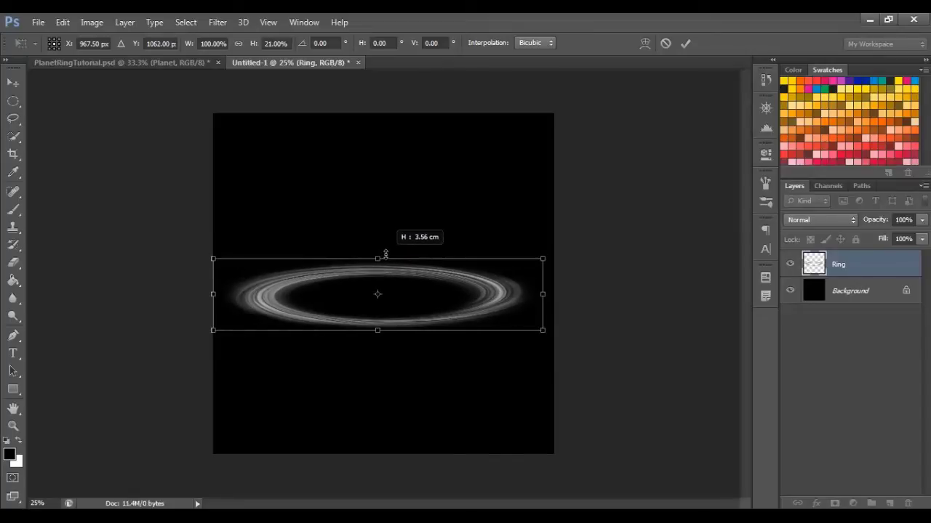
{"action": "left_click_drag", "start_coordinate": [385, 253], "coordinate": [386, 255]}
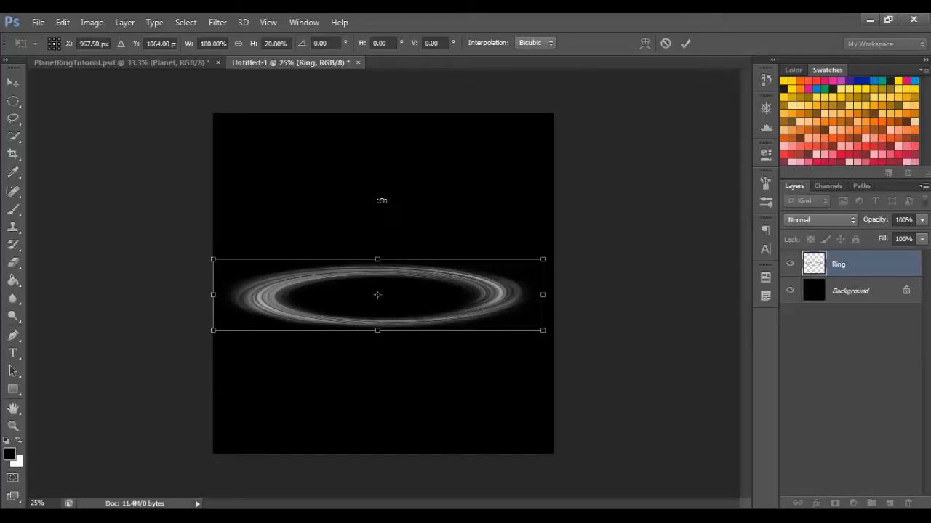
{"action": "key", "text": "e"}
{"action": "left_click", "coordinate": [680, 43]}
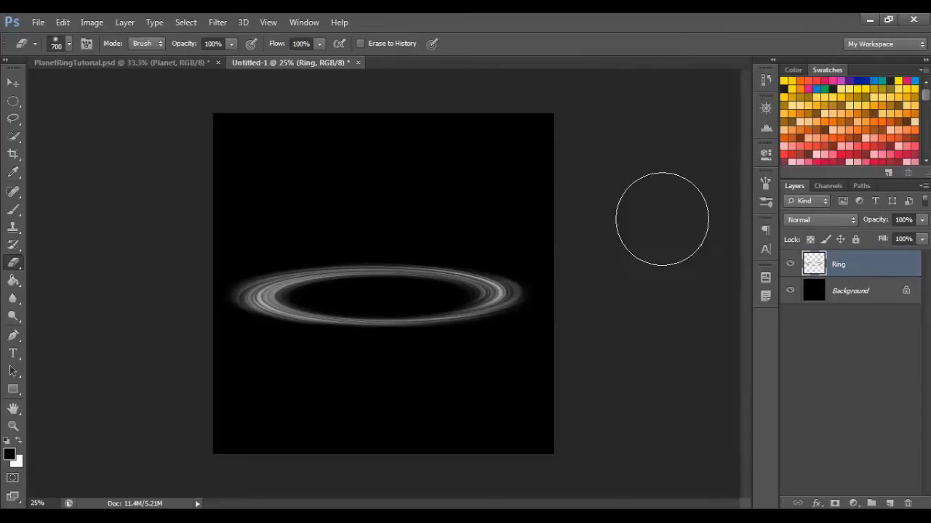
Step: Zoom in on the ring and set the Add Noise amount to 15%
{"action": "left_click", "coordinate": [13, 426]}
{"action": "left_click", "coordinate": [285, 276]}
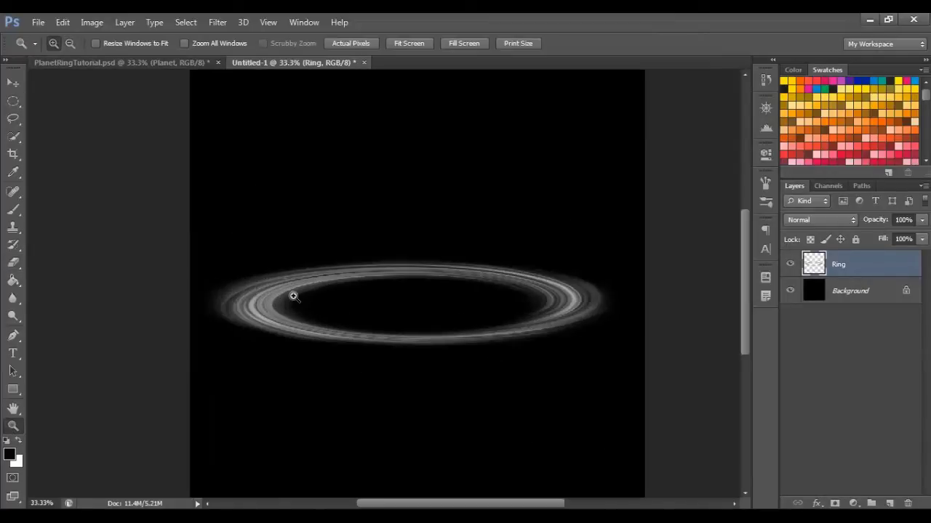
{"action": "left_click", "coordinate": [328, 333]}
{"action": "left_click", "coordinate": [341, 333]}
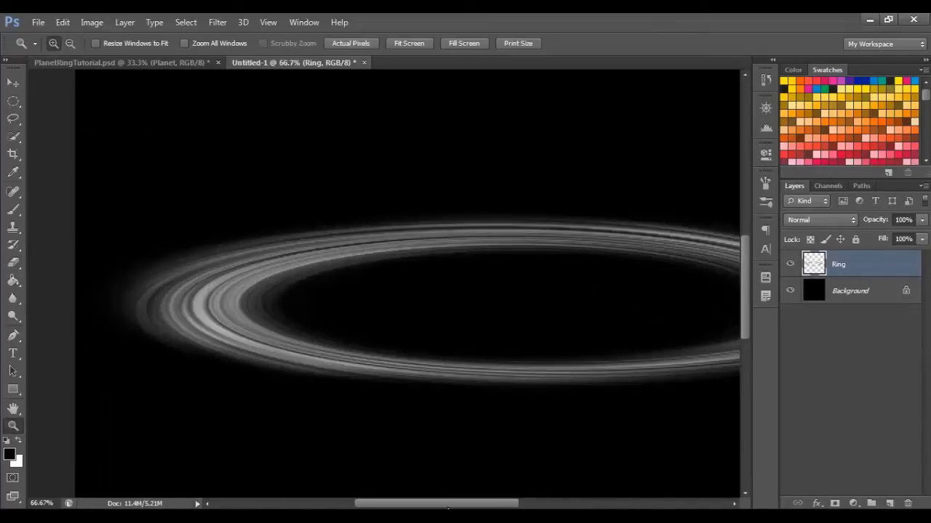
{"action": "left_click", "coordinate": [223, 21]}
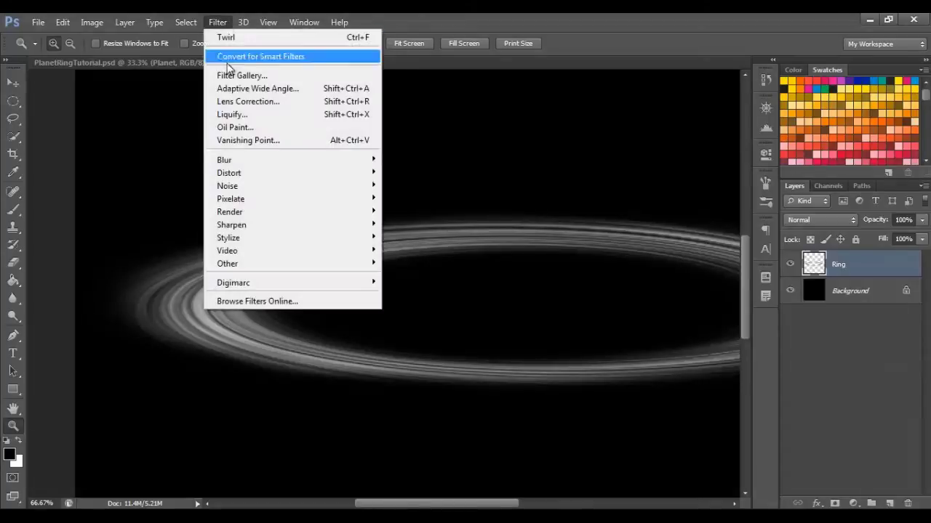
{"action": "mouse_move", "coordinate": [252, 187]}
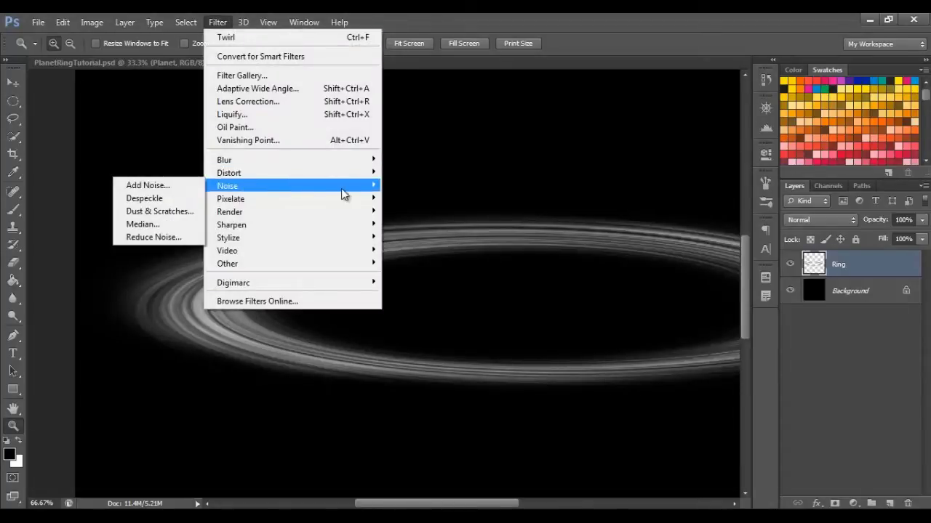
{"action": "left_click", "coordinate": [149, 187]}
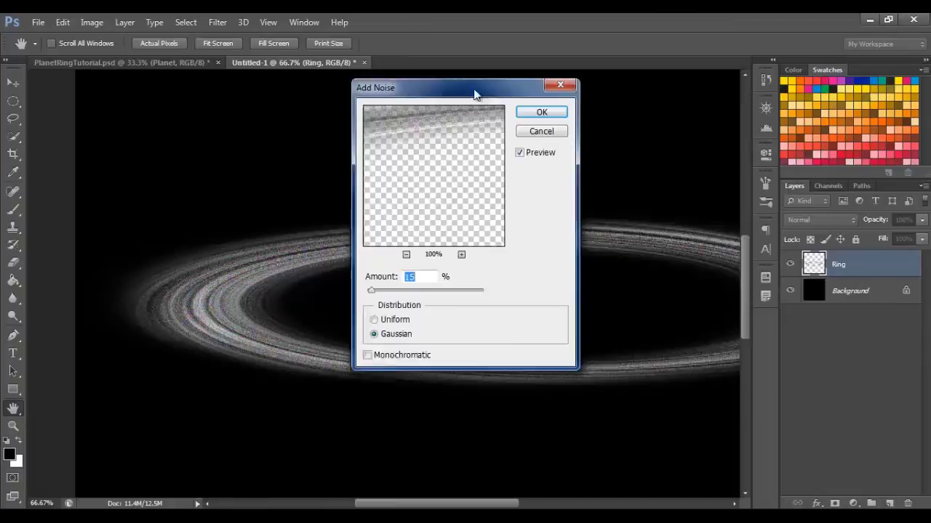
{"action": "left_click_drag", "start_coordinate": [474, 94], "coordinate": [738, 95]}
{"action": "left_click_drag", "start_coordinate": [636, 290], "coordinate": [647, 290]}
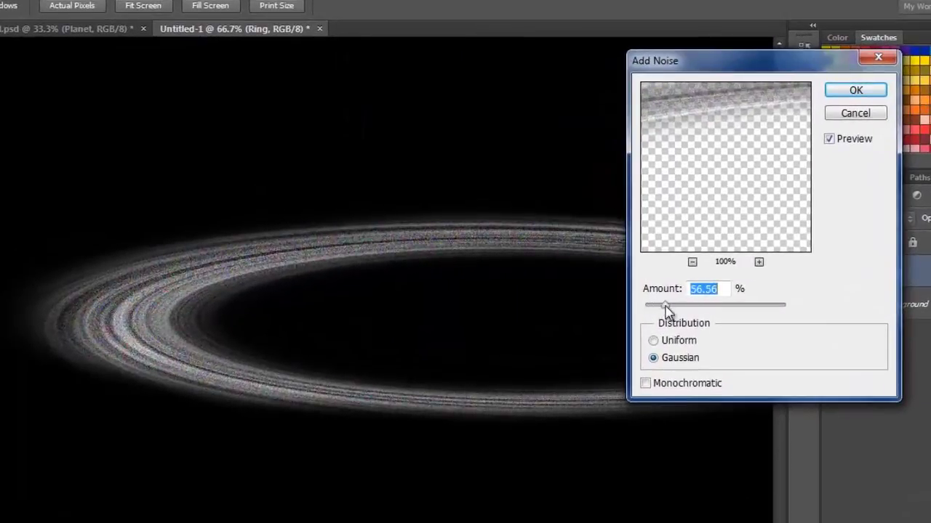
{"action": "type", "text": "15"}
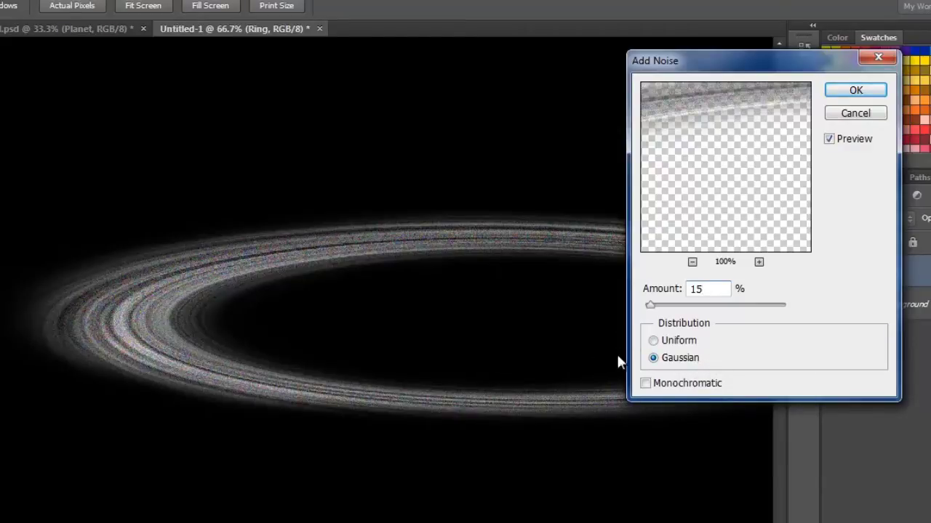
Step: Apply coloured Gaussian noise at 15% with Monochromatic left off
{"action": "left_click", "coordinate": [669, 386]}
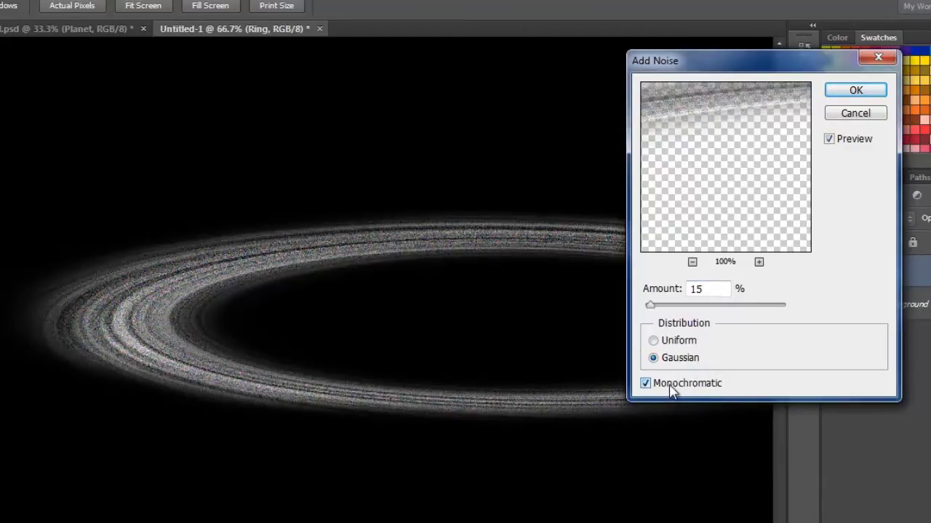
{"action": "left_click", "coordinate": [670, 386]}
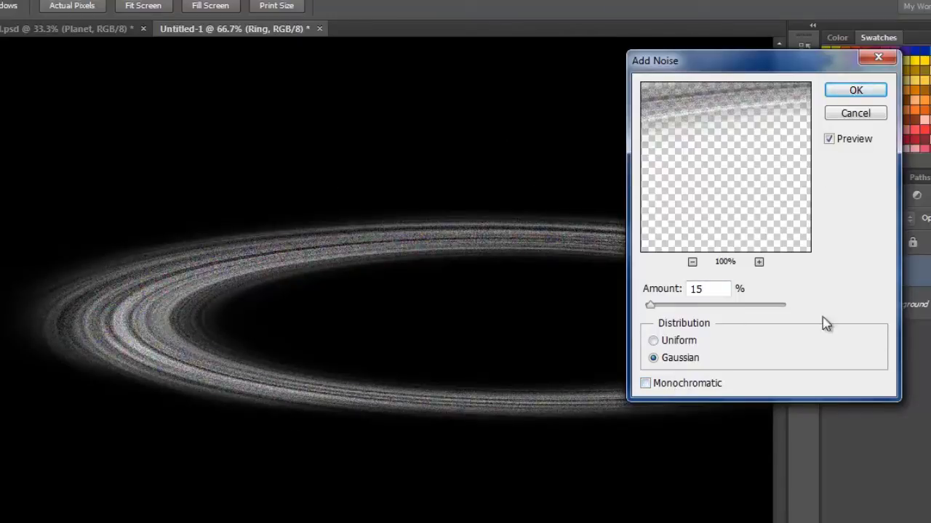
{"action": "left_click_drag", "start_coordinate": [644, 288], "coordinate": [615, 285]}
{"action": "double_click", "coordinate": [696, 288]}
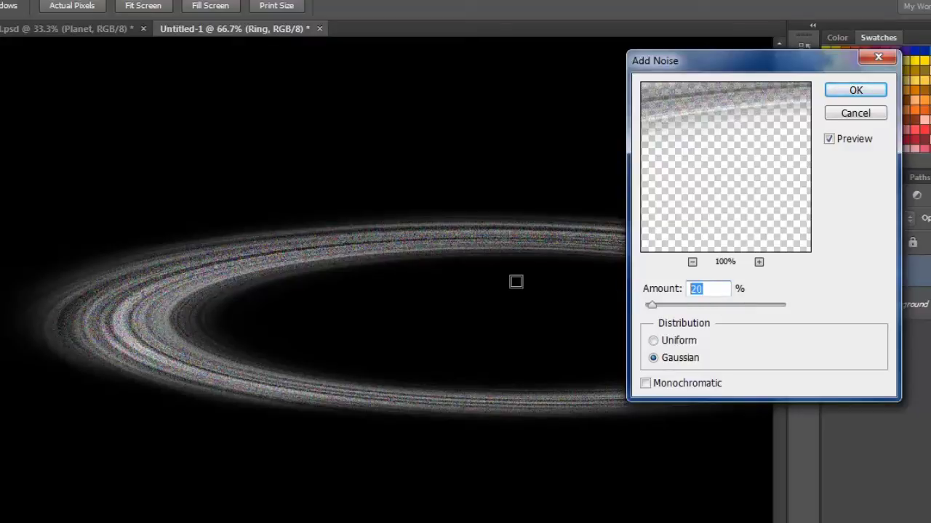
{"action": "type", "text": "15"}
{"action": "left_click", "coordinate": [854, 93]}
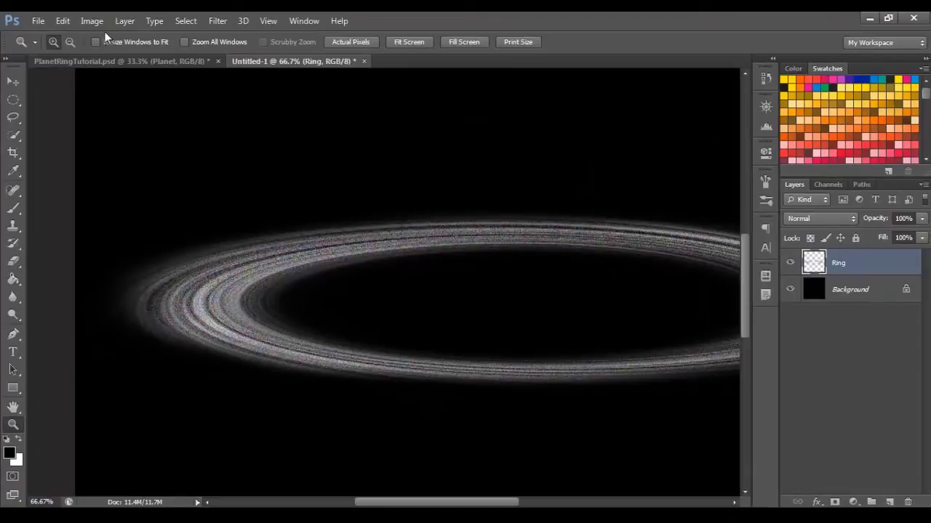
Step: Desaturate the ring to grey
{"action": "left_click", "coordinate": [91, 20]}
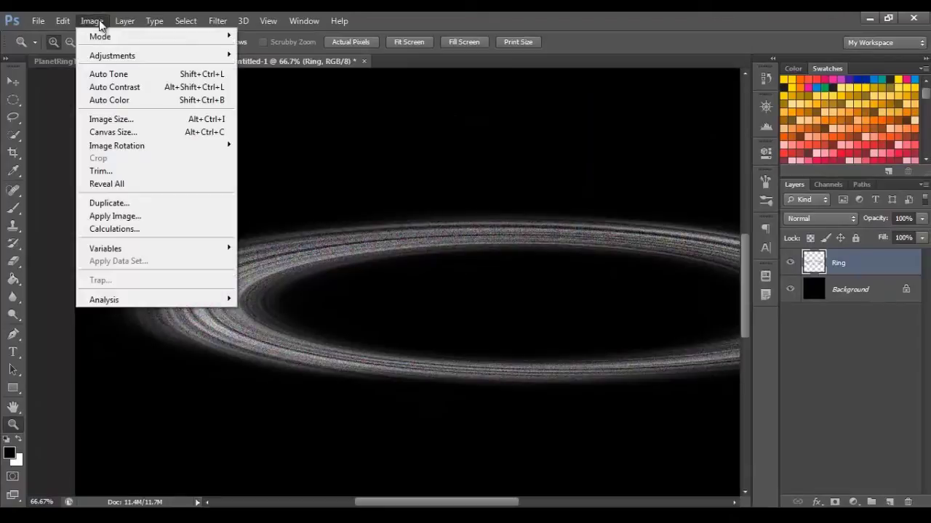
{"action": "mouse_move", "coordinate": [107, 55]}
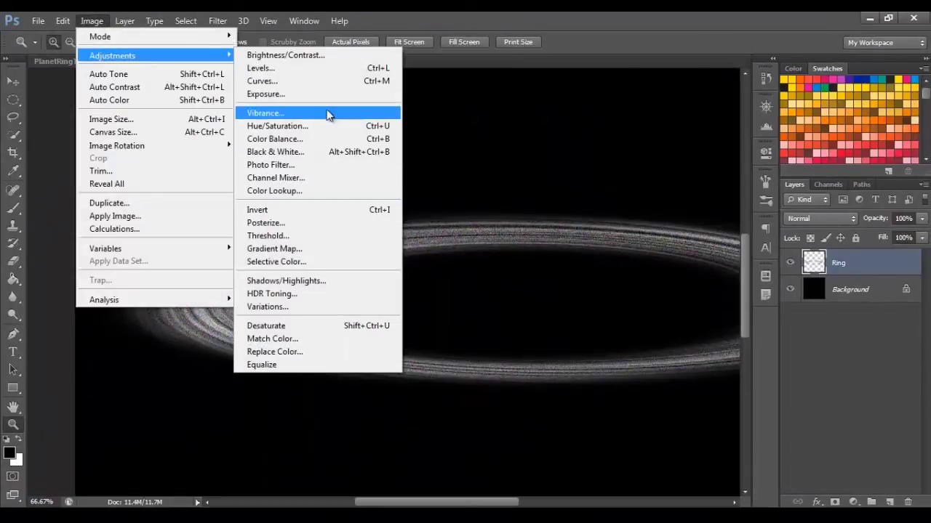
{"action": "left_click", "coordinate": [310, 326]}
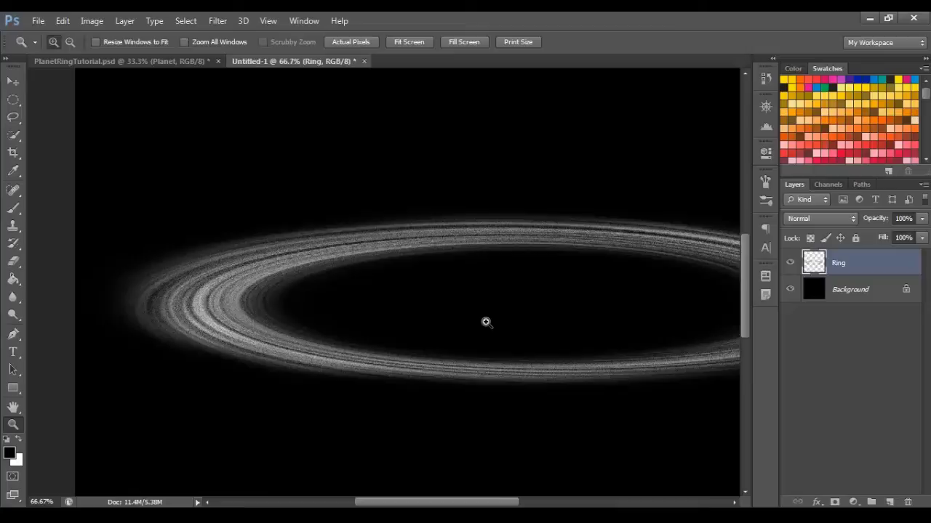
Step: Apply Levels with black point 10, midtone 0.52 and white point 249
{"action": "key", "text": "ctrl+l"}
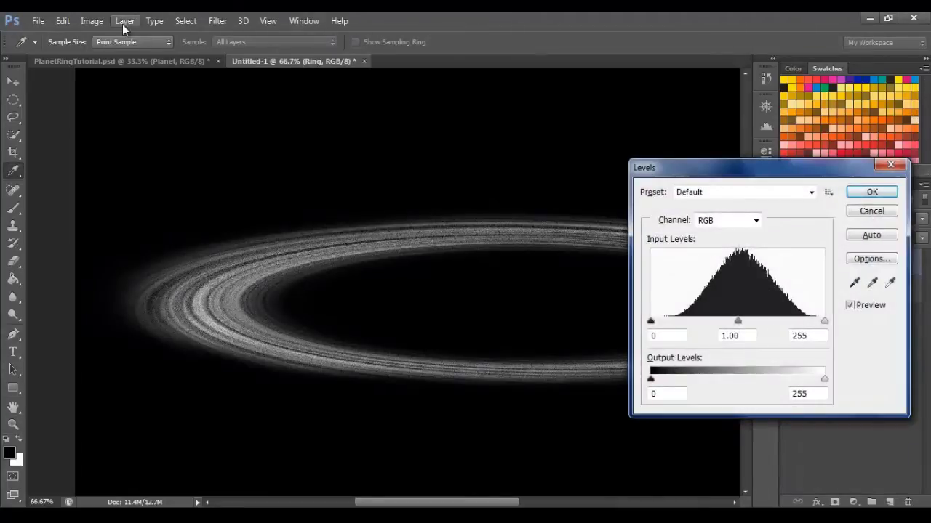
{"action": "left_click", "coordinate": [93, 21]}
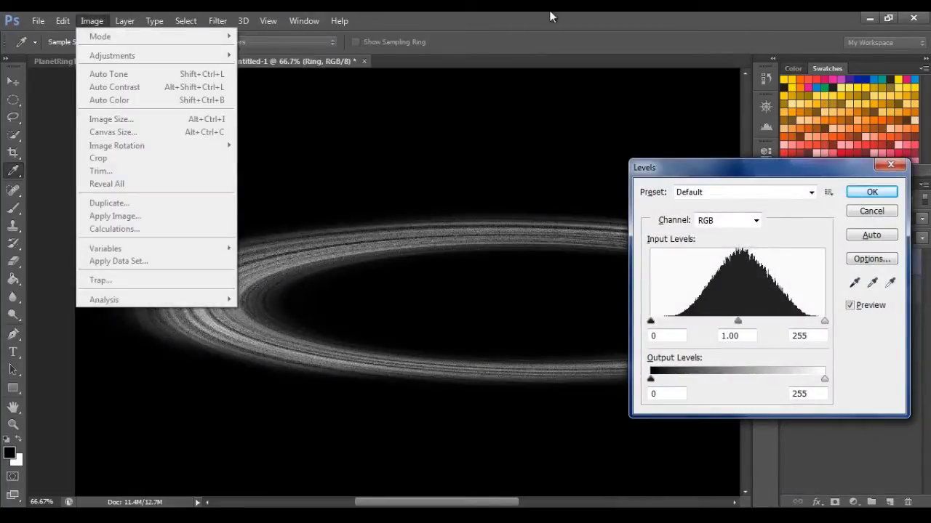
{"action": "left_click", "coordinate": [269, 80]}
{"action": "left_click_drag", "start_coordinate": [723, 178], "coordinate": [636, 70]}
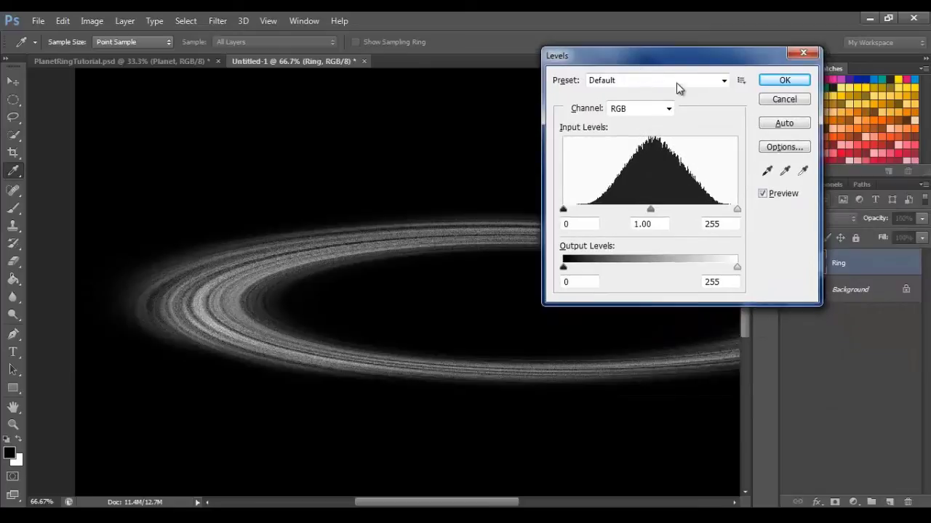
{"action": "left_click_drag", "start_coordinate": [653, 210], "coordinate": [683, 210]}
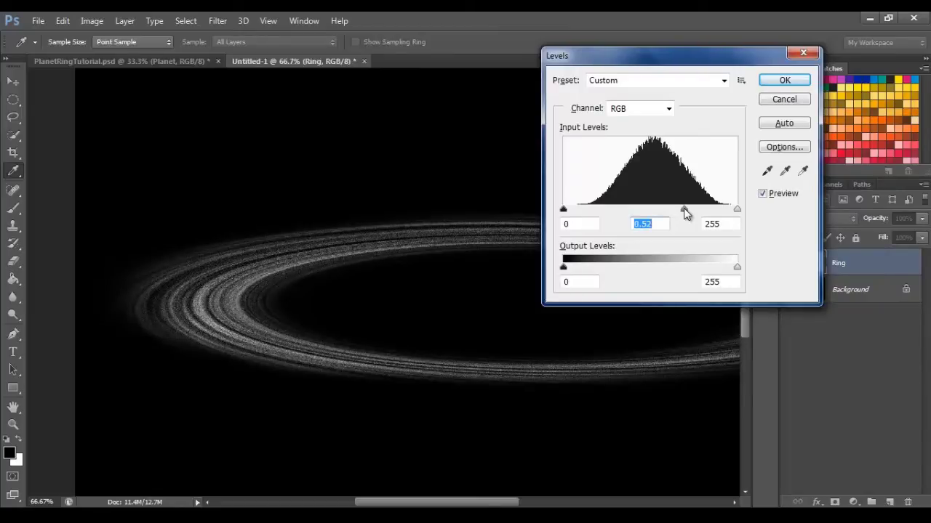
{"action": "left_click", "coordinate": [570, 212]}
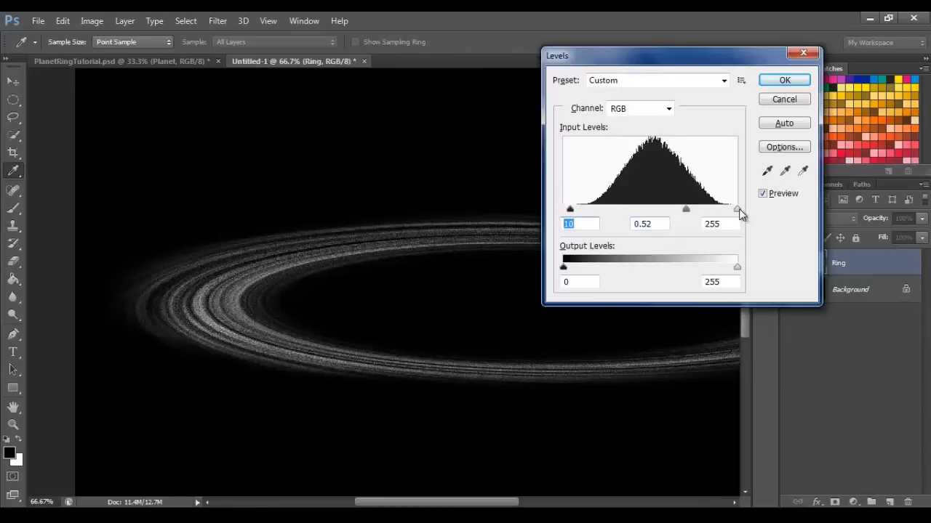
{"action": "left_click_drag", "start_coordinate": [731, 208], "coordinate": [733, 209]}
{"action": "left_click", "coordinate": [784, 80]}
{"action": "key", "text": "z"}
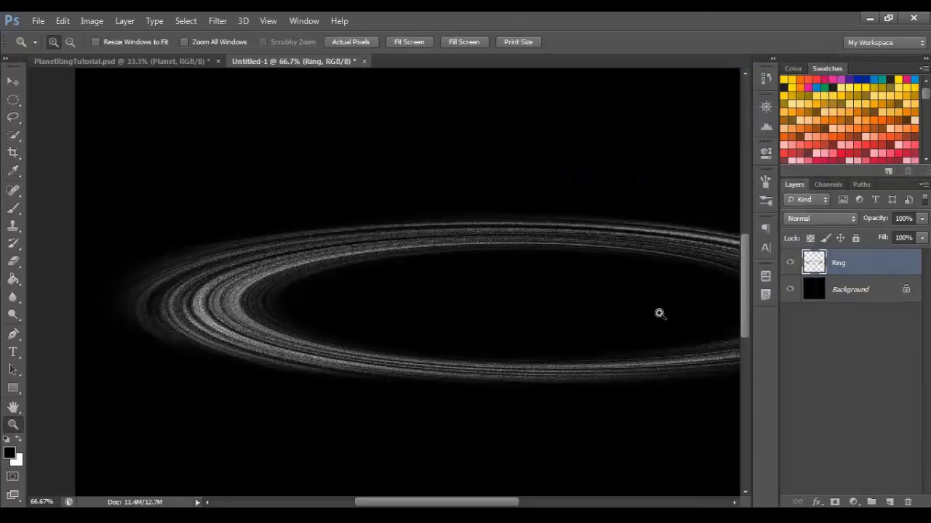
{"action": "mouse_move", "coordinate": [476, 503]}
{"action": "left_mouse_down"}
{"action": "mouse_move", "coordinate": [528, 503]}
{"action": "mouse_move", "coordinate": [494, 503]}
{"action": "left_mouse_up"}
Step: Colorize the ring with Hue/Saturation at hue 25 and saturation 30
{"action": "left_click", "coordinate": [91, 20]}
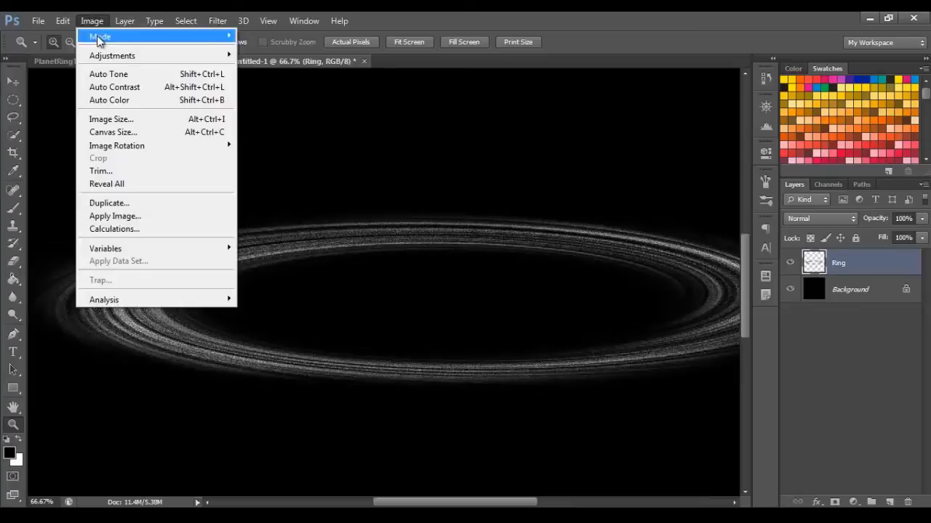
{"action": "mouse_move", "coordinate": [109, 56]}
{"action": "left_click", "coordinate": [315, 128]}
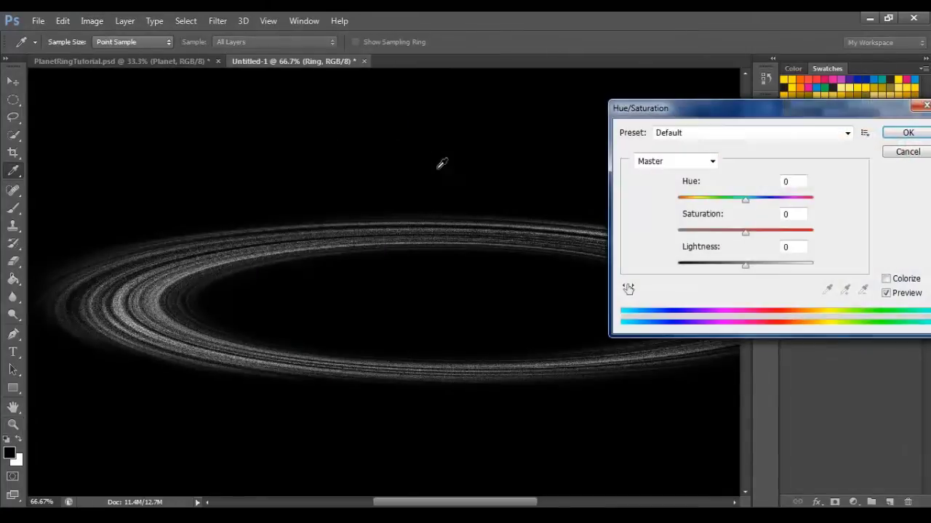
{"action": "left_click_drag", "start_coordinate": [849, 103], "coordinate": [762, 51]}
{"action": "left_click", "coordinate": [799, 227]}
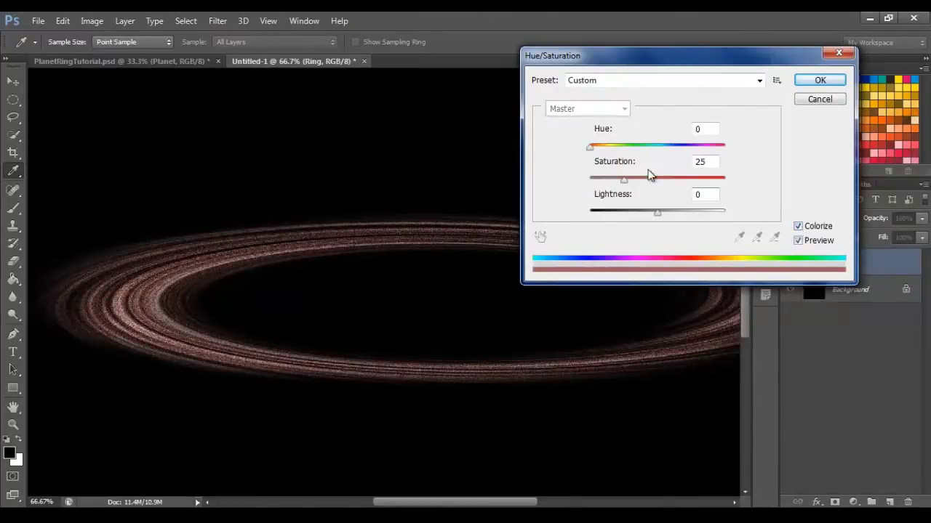
{"action": "left_click_drag", "start_coordinate": [591, 147], "coordinate": [599, 147]}
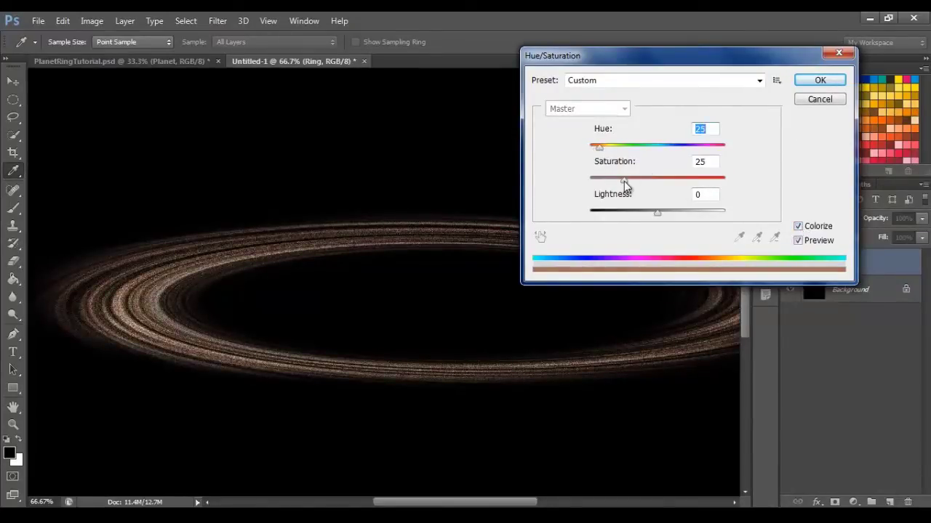
{"action": "mouse_move", "coordinate": [624, 181]}
{"action": "left_mouse_down"}
{"action": "mouse_move", "coordinate": [643, 182]}
{"action": "mouse_move", "coordinate": [632, 180]}
{"action": "left_mouse_up"}
{"action": "type", "text": "30"}
Step: Apply the bronze tint to the ring and zoom so the ring fills the view
{"action": "left_click", "coordinate": [819, 80]}
{"action": "key", "text": "z"}
{"action": "left_click", "coordinate": [70, 41]}
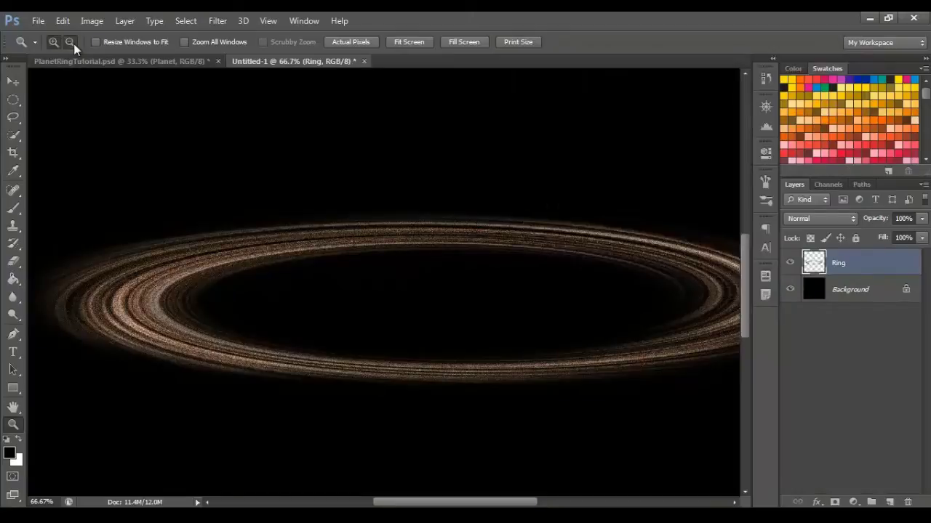
{"action": "left_click", "coordinate": [383, 221]}
{"action": "left_click", "coordinate": [383, 221]}
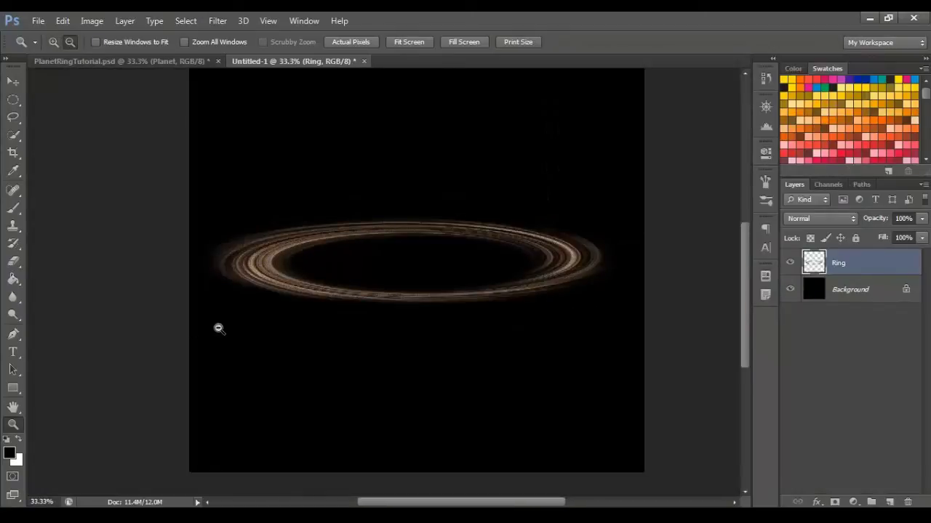
{"action": "left_click", "coordinate": [53, 42]}
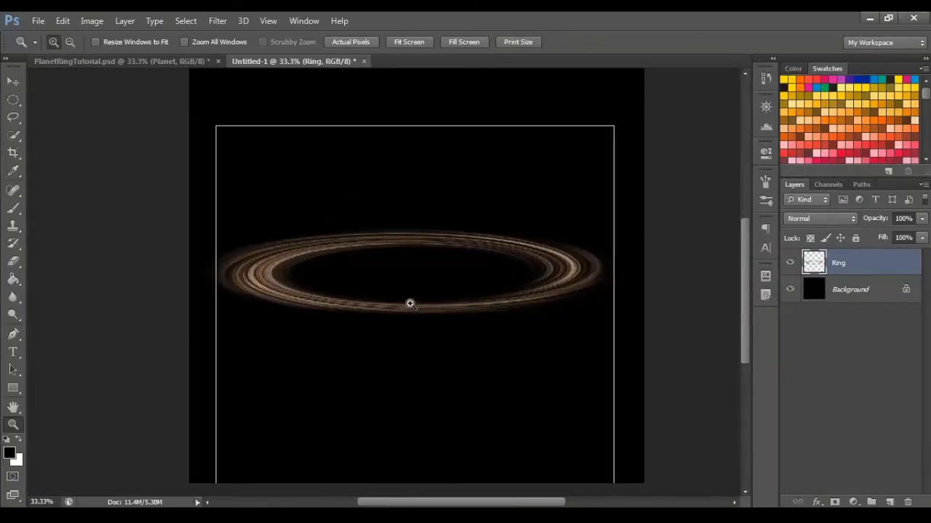
{"action": "left_click", "coordinate": [410, 304]}
{"action": "left_click", "coordinate": [377, 261]}
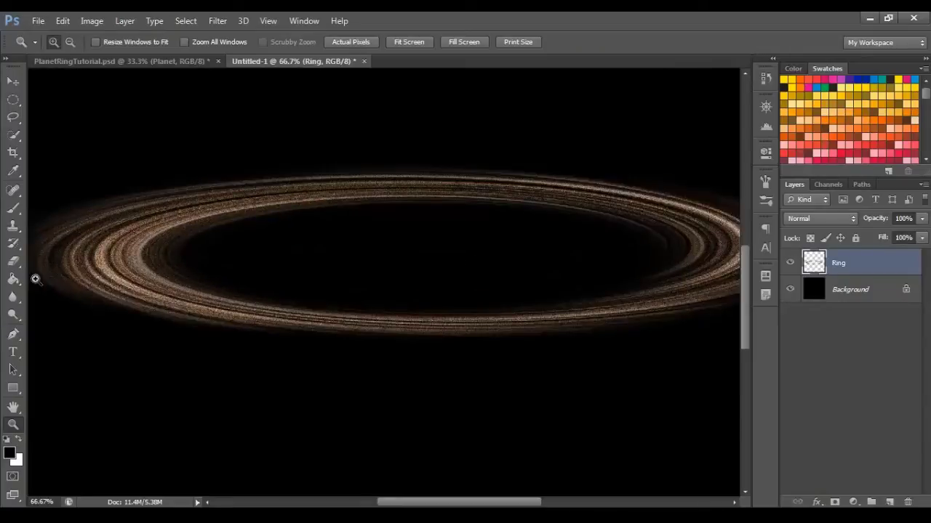
Step: Check the ring against a white inverted Background, then invert the Background back to black
{"action": "left_click", "coordinate": [791, 263]}
{"action": "left_click", "coordinate": [790, 264]}
{"action": "left_click", "coordinate": [850, 290]}
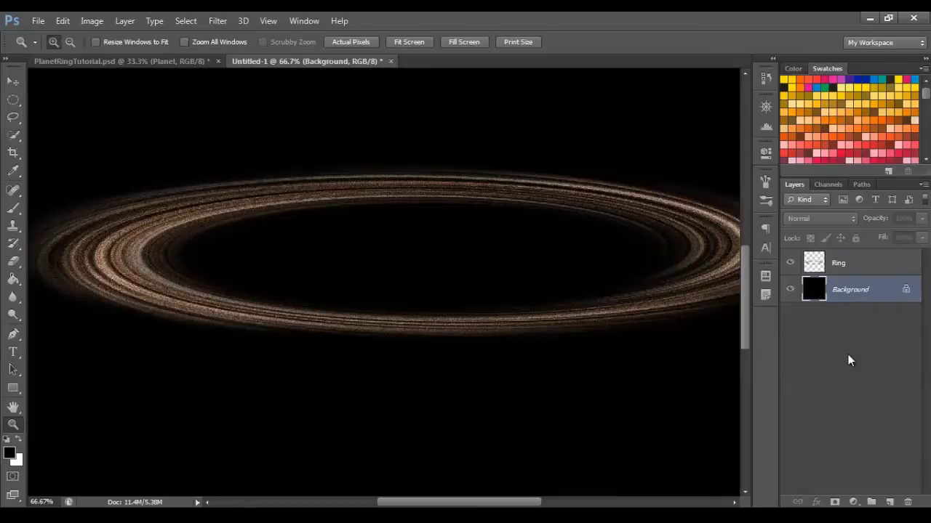
{"action": "key", "text": "ctrl+i"}
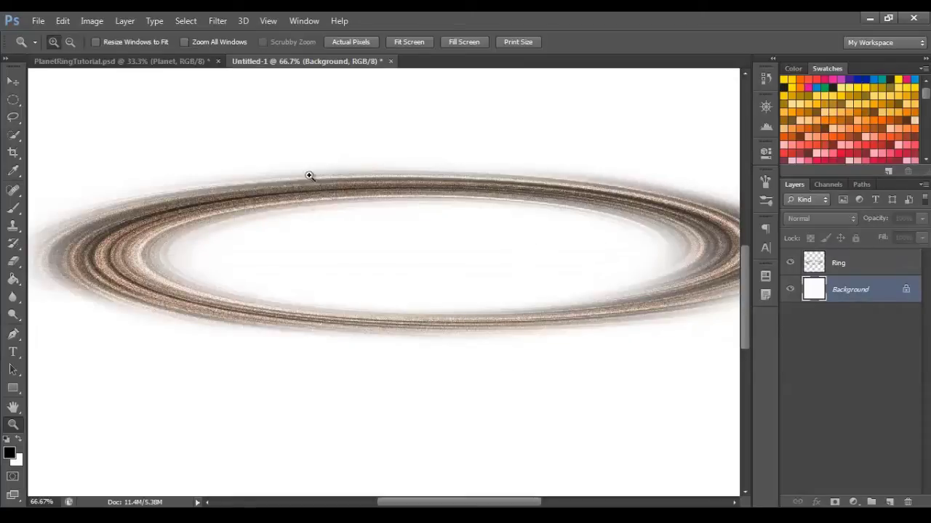
{"action": "key", "text": "ctrl+i"}
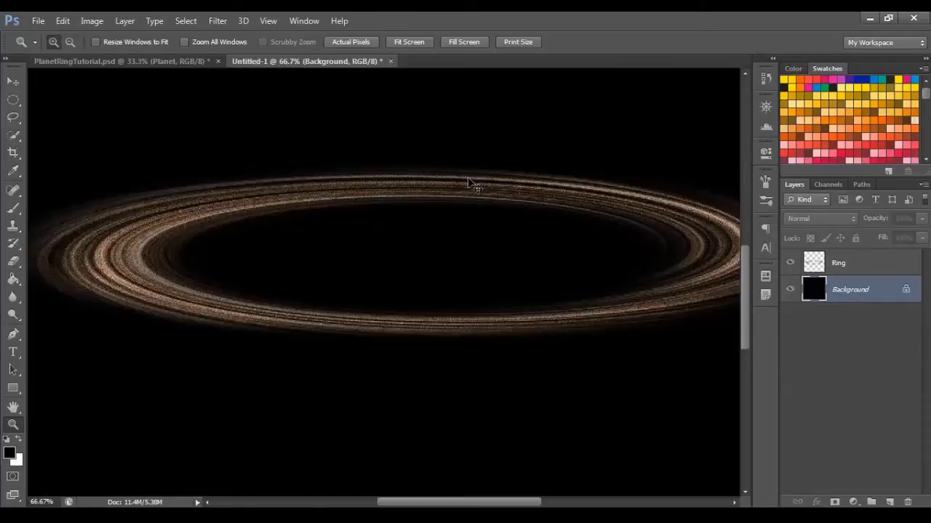
Step: Drag the bronze Ring layer from Untitled-1 into PlanetRingTutorial.psd, dropping it over the planet
{"action": "left_click", "coordinate": [865, 271]}
{"action": "left_click", "coordinate": [70, 42]}
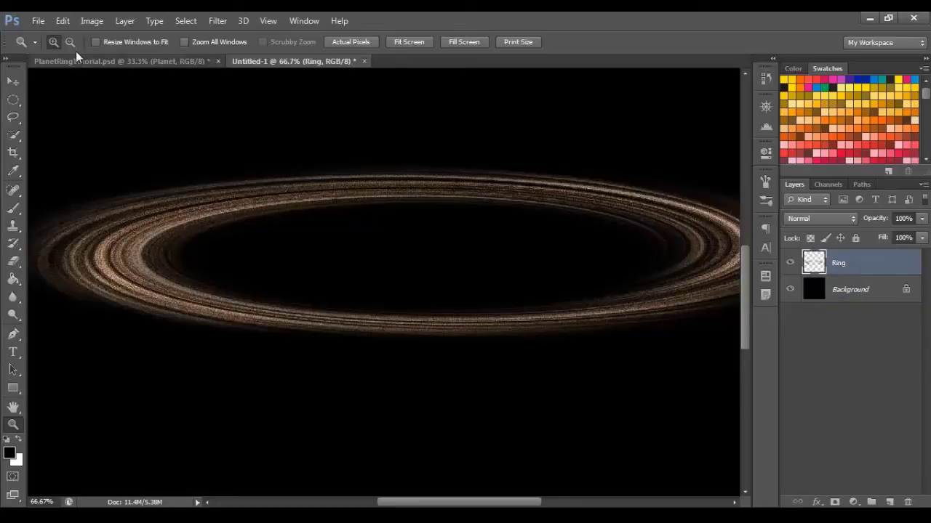
{"action": "left_click", "coordinate": [141, 148]}
{"action": "left_click", "coordinate": [41, 115]}
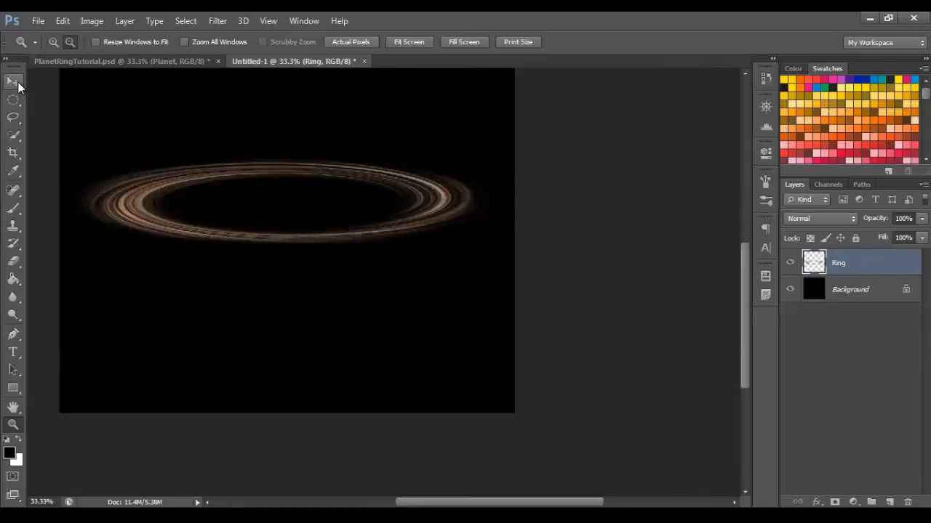
{"action": "left_click", "coordinate": [15, 82]}
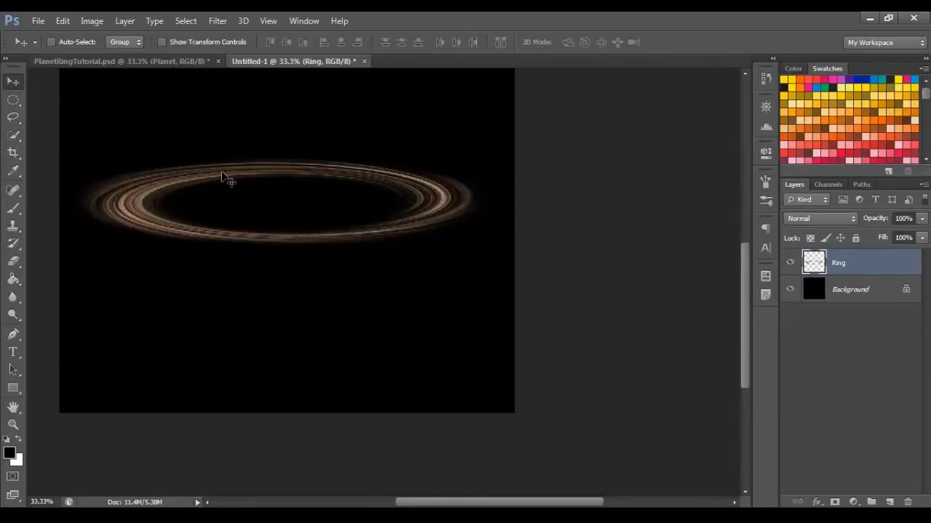
{"action": "left_click_drag", "start_coordinate": [223, 177], "coordinate": [341, 272]}
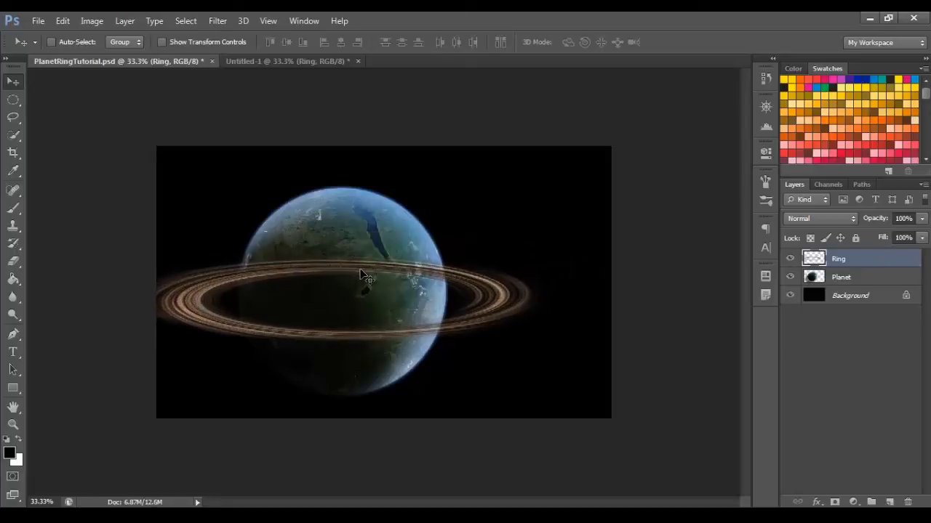
Step: Free Transform the ring to about -8.89° rotation, nudge it into place and commit
{"action": "left_click", "coordinate": [63, 20]}
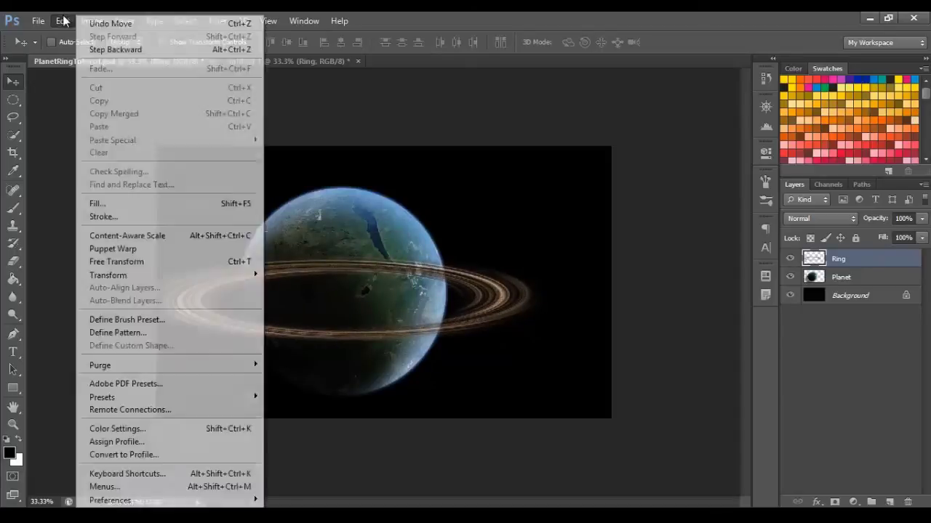
{"action": "left_click", "coordinate": [139, 262]}
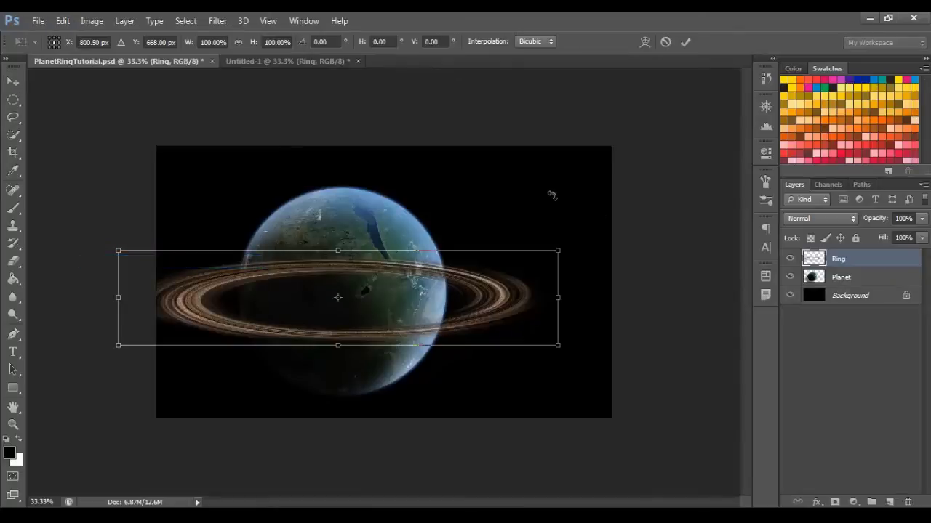
{"action": "left_click_drag", "start_coordinate": [550, 194], "coordinate": [534, 160]}
{"action": "left_click_drag", "start_coordinate": [489, 285], "coordinate": [487, 286]}
{"action": "left_click_drag", "start_coordinate": [475, 177], "coordinate": [482, 180]}
{"action": "left_click_drag", "start_coordinate": [504, 271], "coordinate": [499, 273]}
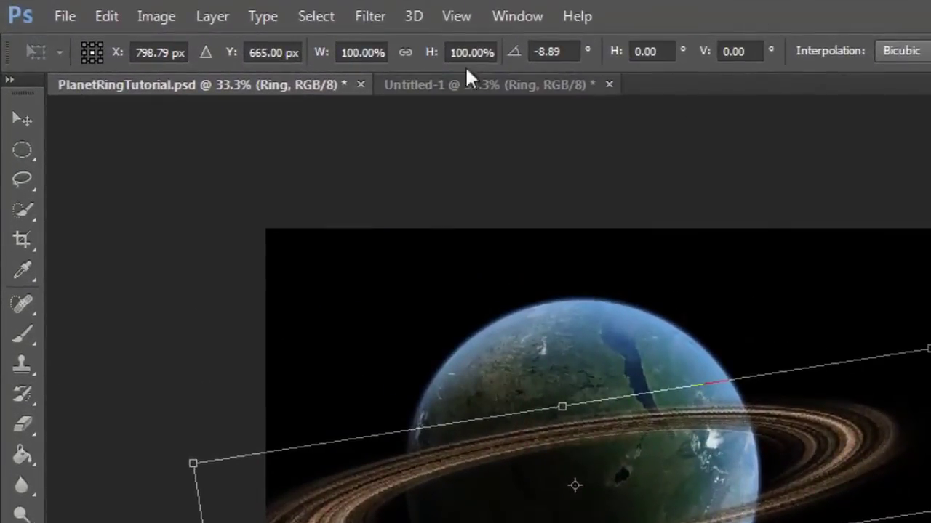
{"action": "left_click", "coordinate": [406, 57]}
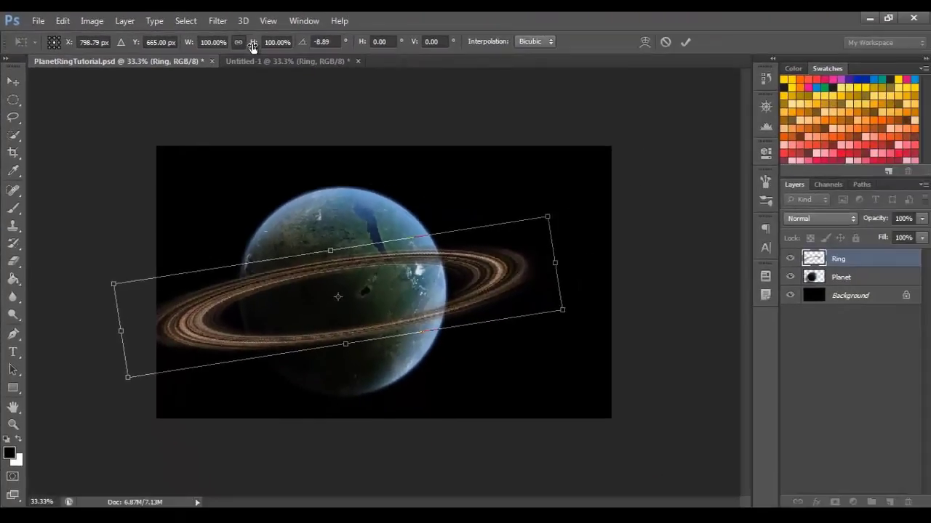
{"action": "left_click", "coordinate": [263, 42]}
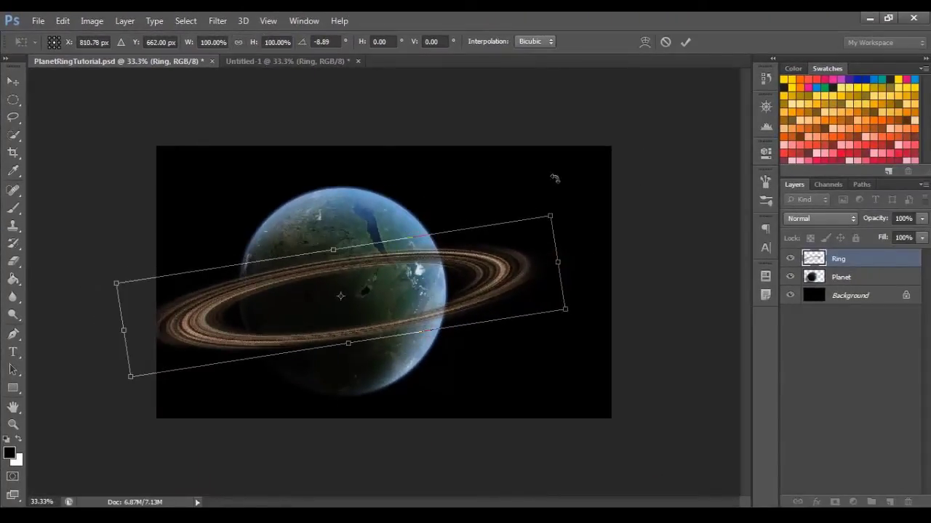
{"action": "left_click_drag", "start_coordinate": [554, 214], "coordinate": [599, 175]}
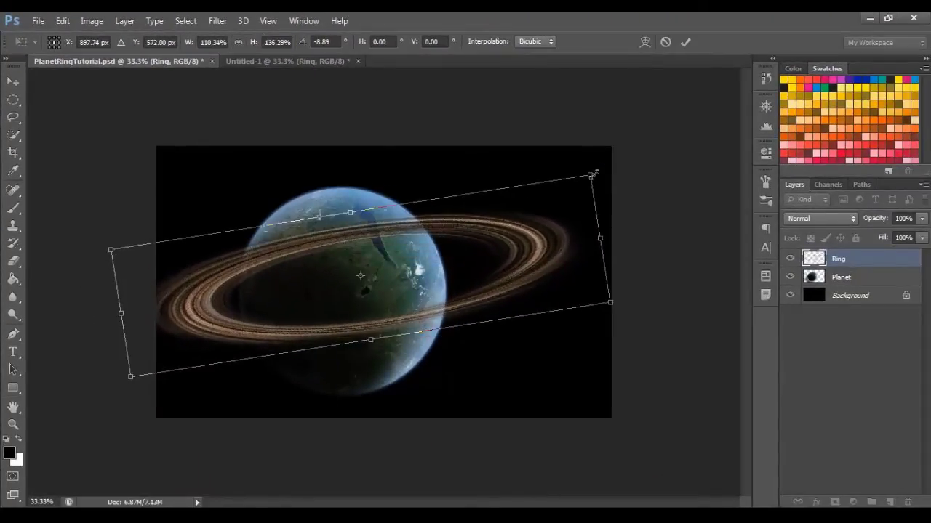
{"action": "key", "text": "ctrl+z"}
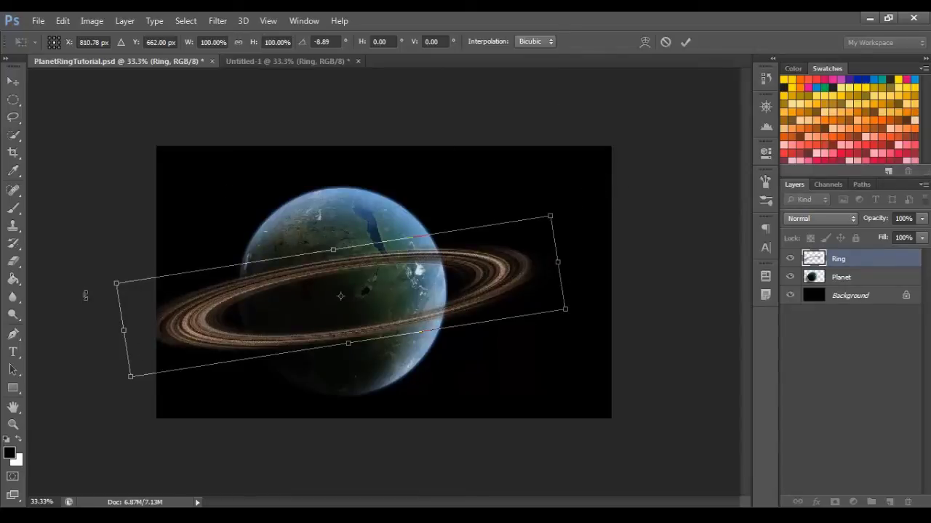
{"action": "left_click", "coordinate": [685, 42]}
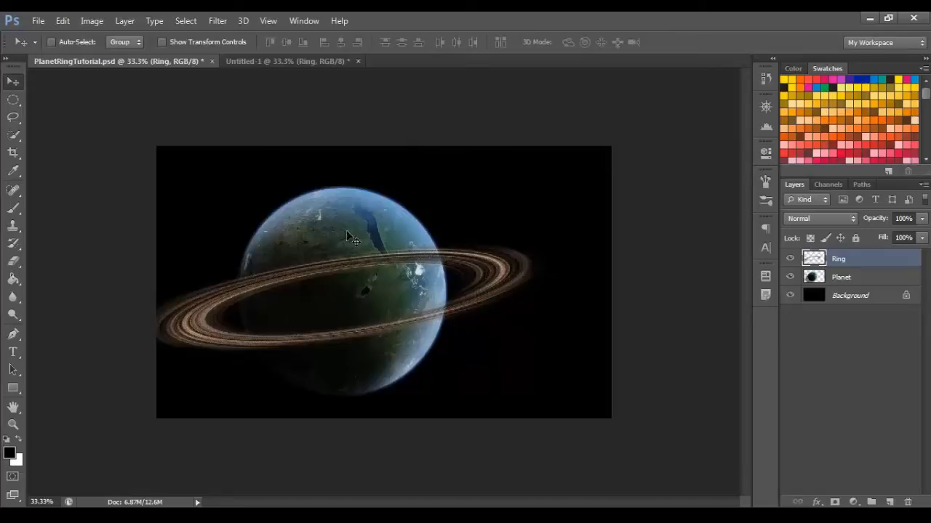
Step: Zoom to 50% on the planet and add a white layer mask to Ring
{"action": "left_click", "coordinate": [13, 425]}
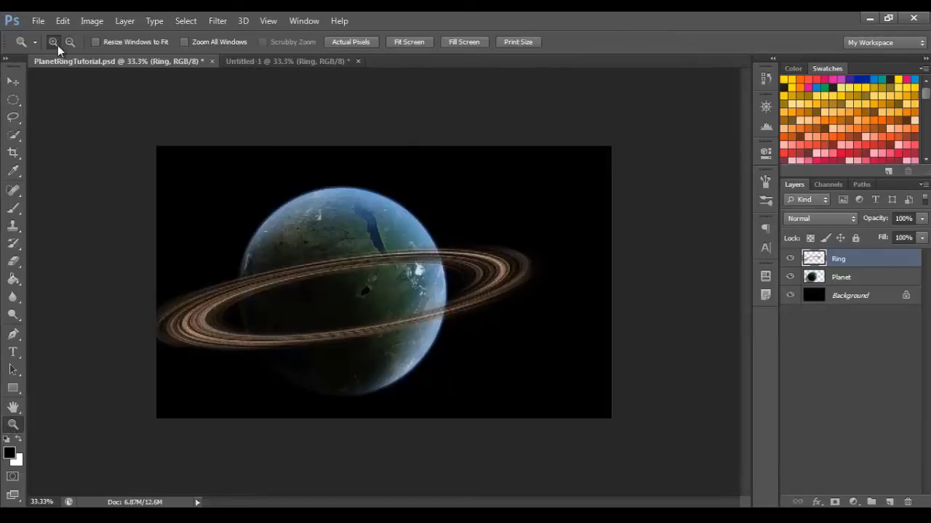
{"action": "left_click", "coordinate": [347, 314]}
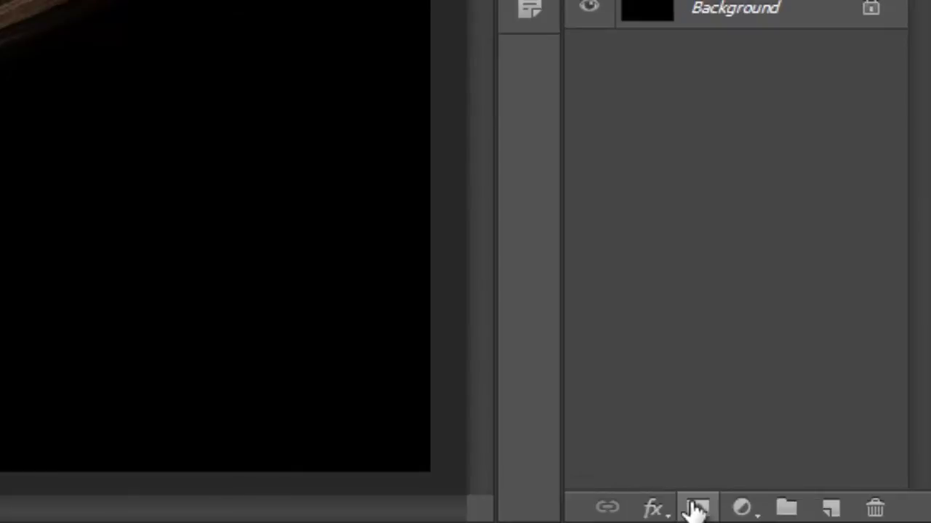
{"action": "left_click", "coordinate": [697, 509]}
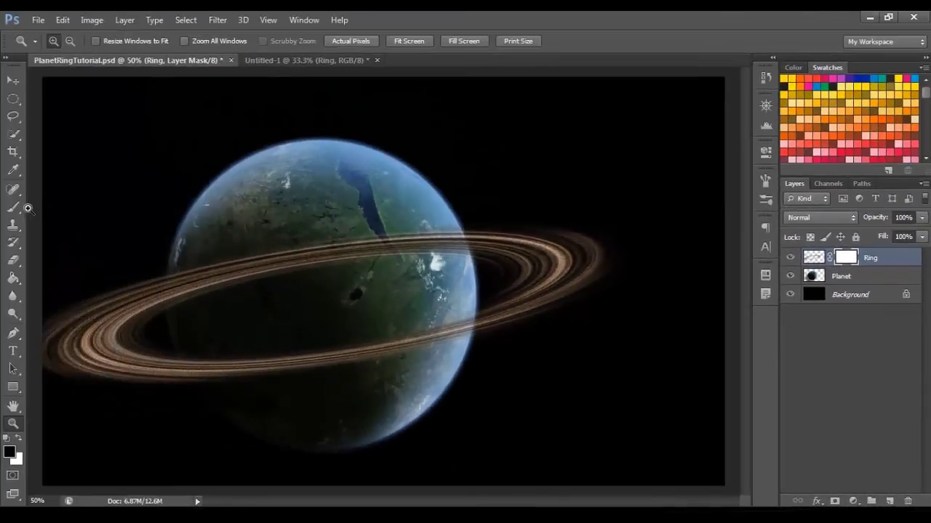
Step: Set the Brush to 100% opacity, 100% hardness and 145 px
{"action": "left_click", "coordinate": [14, 207]}
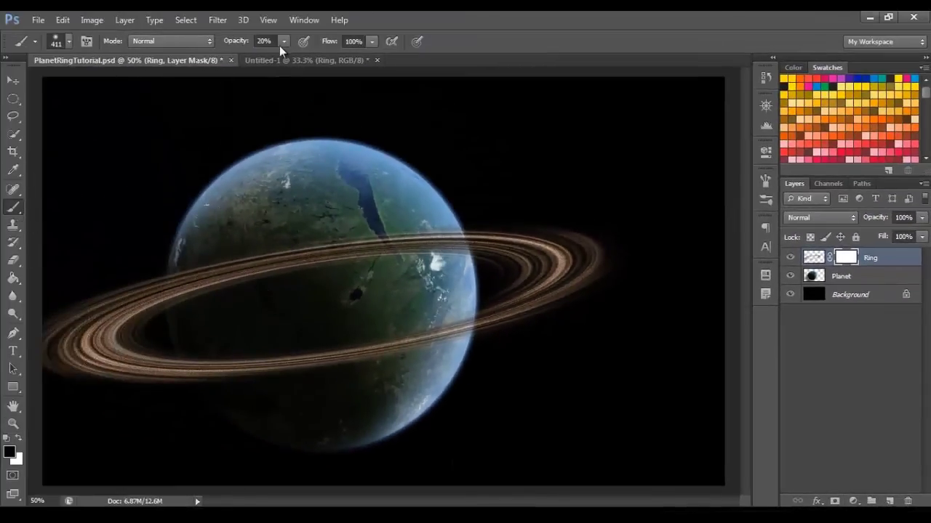
{"action": "mouse_move", "coordinate": [283, 42]}
{"action": "left_mouse_down"}
{"action": "mouse_move", "coordinate": [285, 55]}
{"action": "mouse_move", "coordinate": [502, 36]}
{"action": "left_mouse_up"}
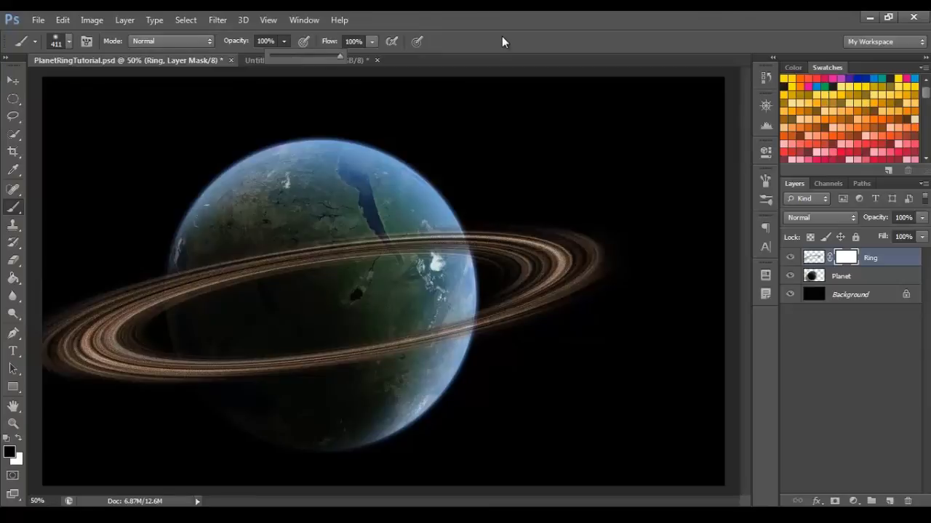
{"action": "left_click", "coordinate": [69, 41]}
{"action": "left_click_drag", "start_coordinate": [48, 115], "coordinate": [155, 115]}
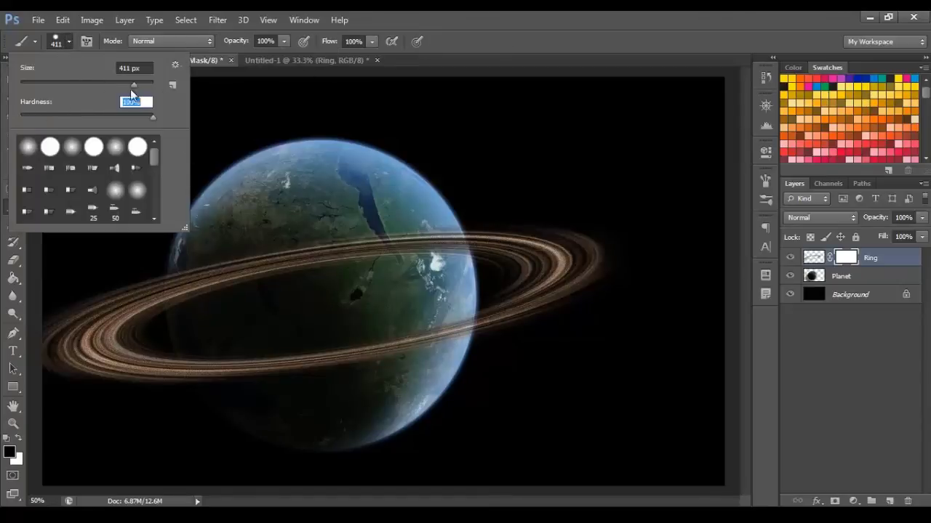
{"action": "left_click_drag", "start_coordinate": [114, 85], "coordinate": [101, 87]}
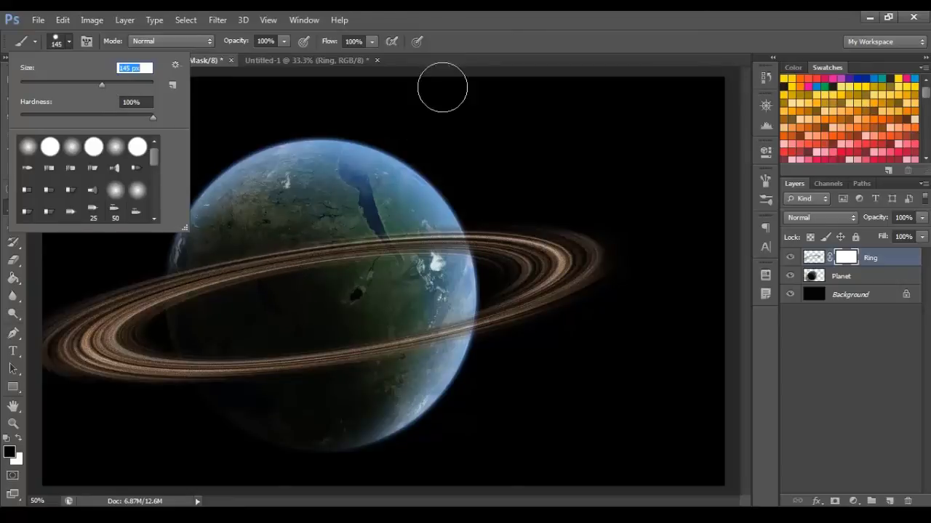
{"action": "left_click", "coordinate": [516, 25]}
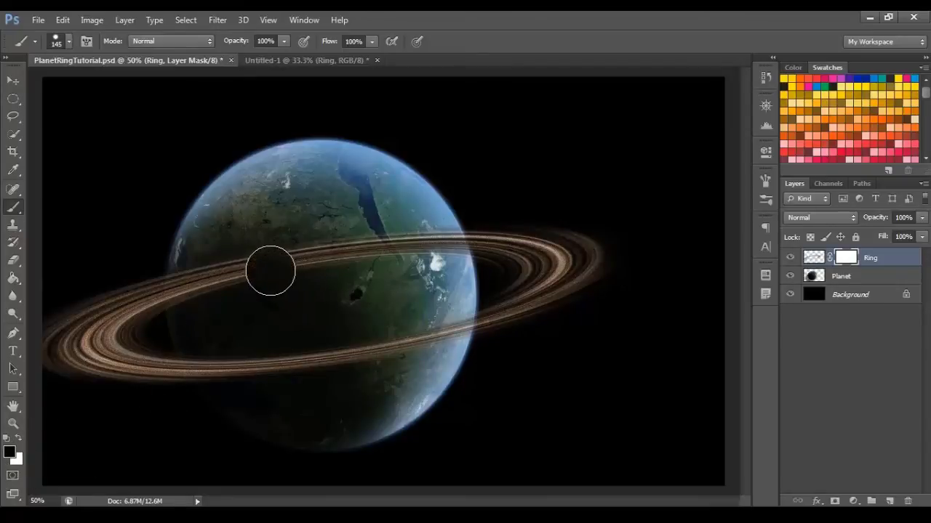
Step: Paint black on the Ring mask to hide the ring's back band across the planet
{"action": "left_click_drag", "start_coordinate": [271, 271], "coordinate": [320, 251]}
{"action": "key", "text": "ctrl+z"}
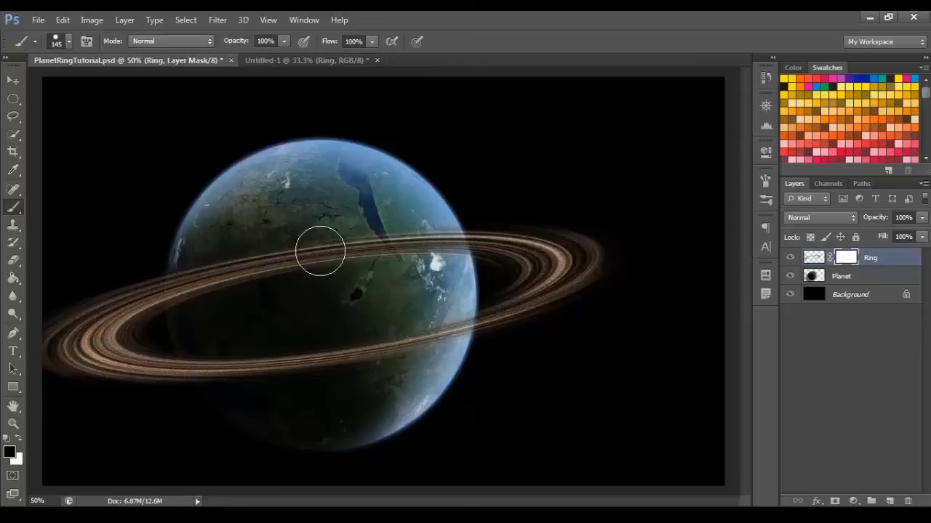
{"action": "left_click", "coordinate": [816, 277], "text": "ctrl"}
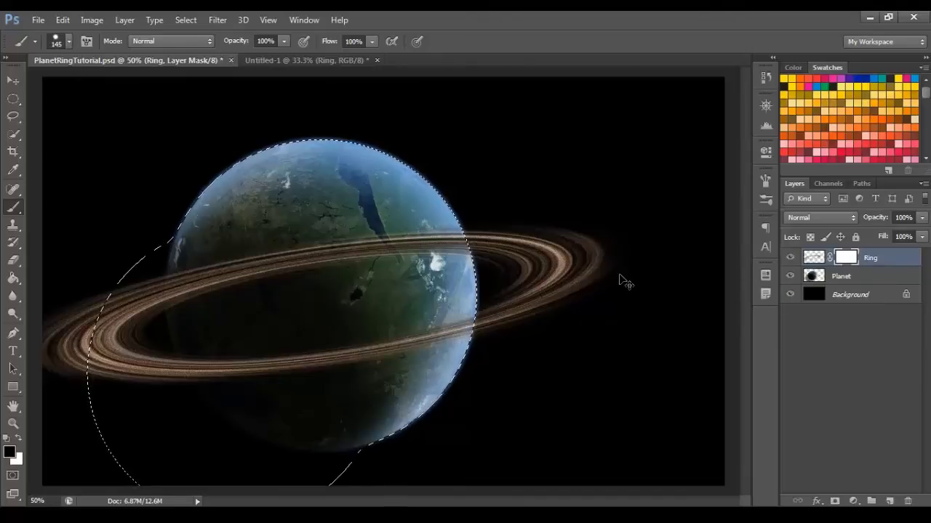
{"action": "key", "text": "ctrl+d"}
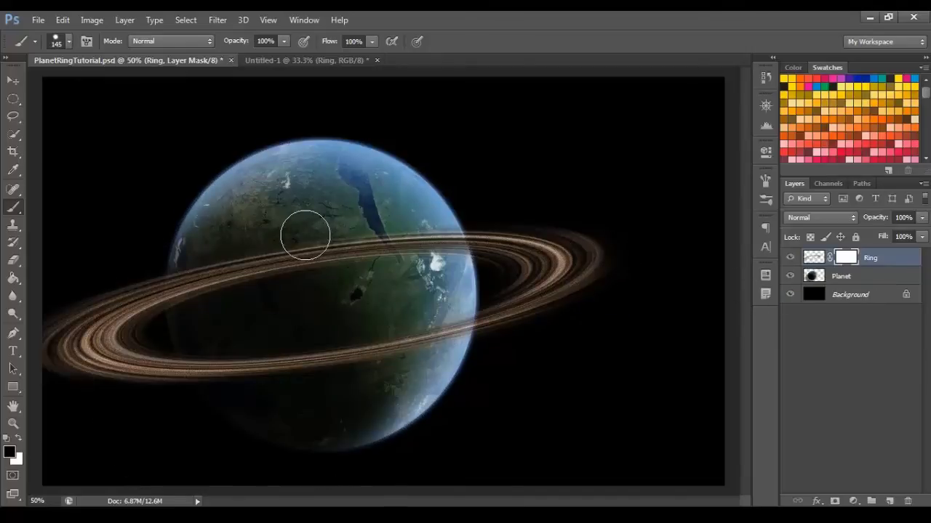
{"action": "mouse_move", "coordinate": [286, 254]}
{"action": "left_mouse_down"}
{"action": "mouse_move", "coordinate": [400, 254]}
{"action": "mouse_move", "coordinate": [421, 240]}
{"action": "mouse_move", "coordinate": [442, 250]}
{"action": "mouse_move", "coordinate": [430, 256]}
{"action": "mouse_move", "coordinate": [437, 260]}
{"action": "mouse_move", "coordinate": [445, 245]}
{"action": "left_mouse_up"}
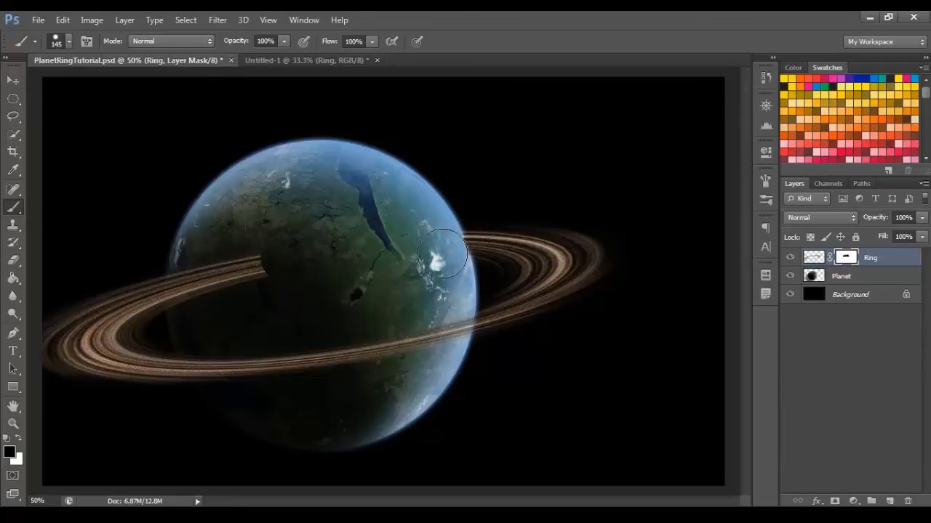
Step: Zoom into the planet's right edge and mask the ring overlap there with a 27 px brush
{"action": "left_click", "coordinate": [13, 423]}
{"action": "left_click", "coordinate": [404, 260]}
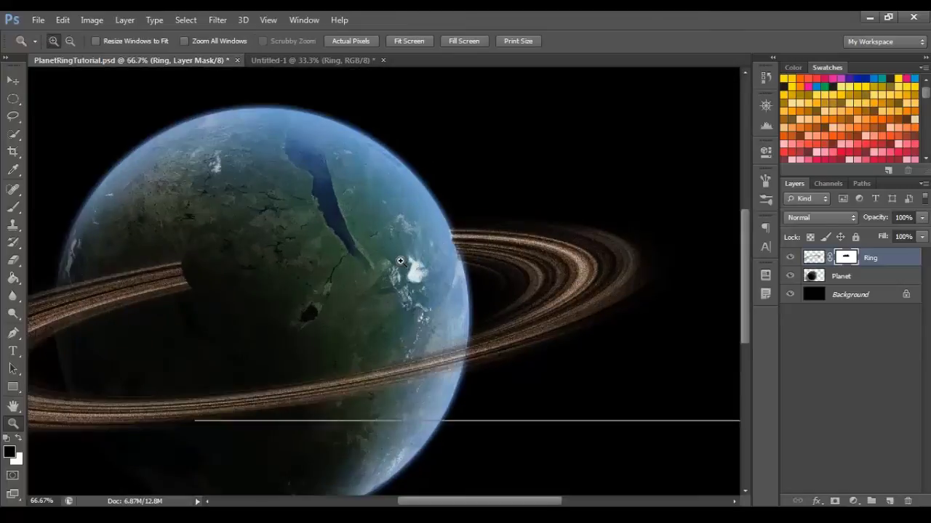
{"action": "left_click", "coordinate": [436, 255]}
{"action": "left_click", "coordinate": [451, 252]}
{"action": "left_click", "coordinate": [451, 252]}
{"action": "left_click", "coordinate": [16, 208]}
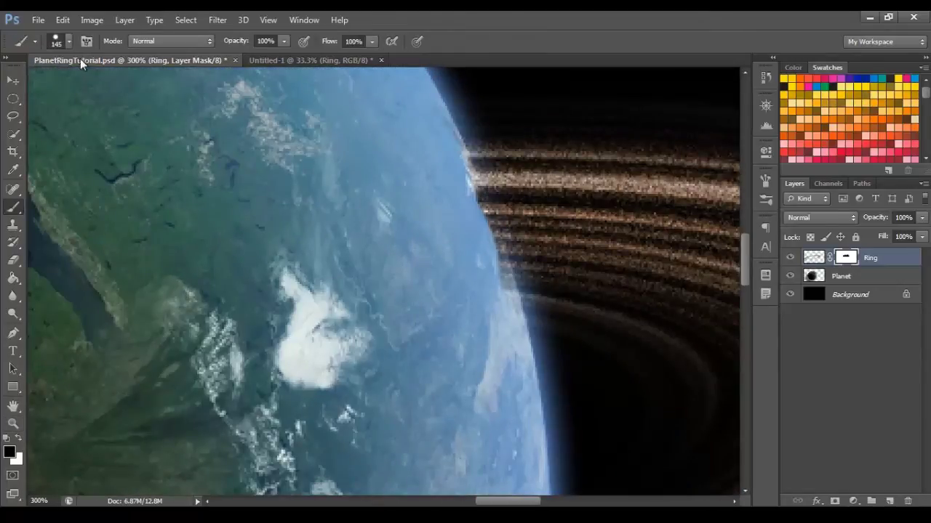
{"action": "left_click", "coordinate": [69, 41]}
{"action": "left_click", "coordinate": [228, 259]}
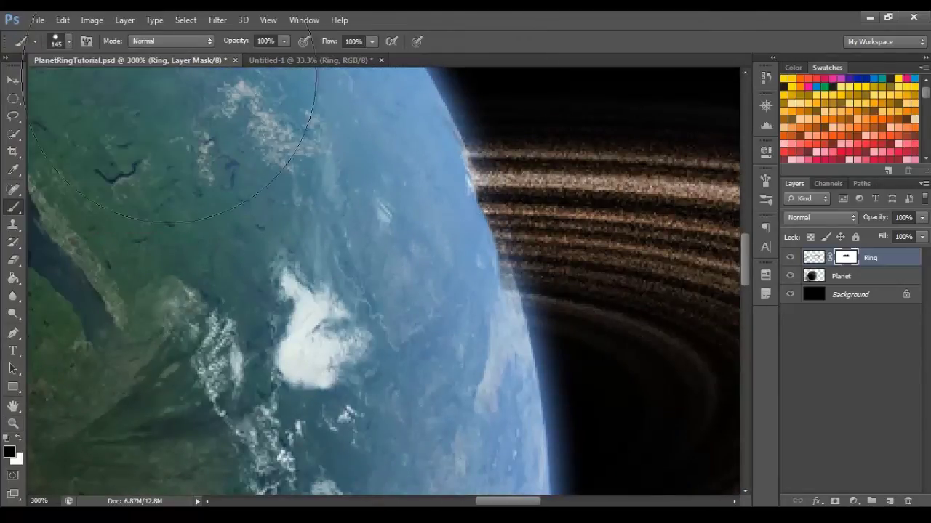
{"action": "left_click", "coordinate": [69, 41]}
{"action": "left_click_drag", "start_coordinate": [104, 85], "coordinate": [38, 85]}
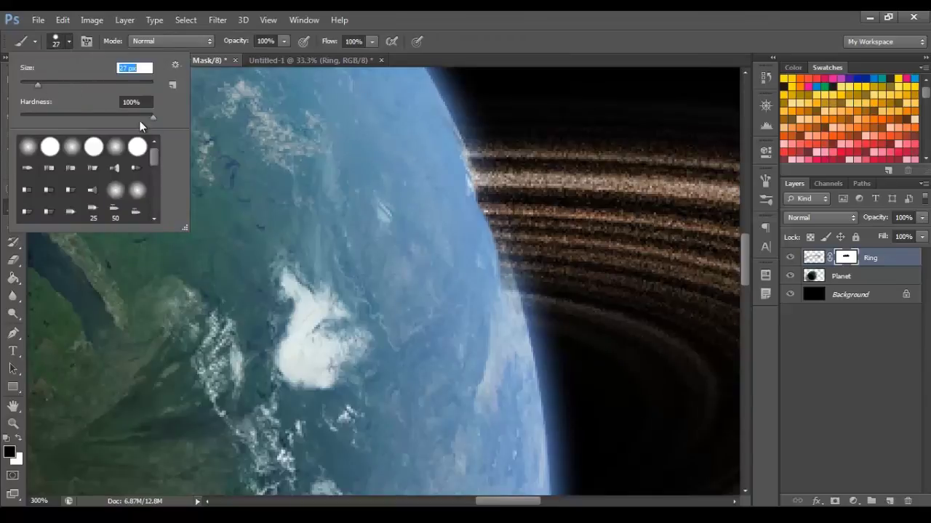
{"action": "key", "text": "Tab"}
{"action": "left_click", "coordinate": [459, 162]}
{"action": "mouse_move", "coordinate": [460, 161]}
{"action": "left_mouse_down"}
{"action": "mouse_move", "coordinate": [469, 205]}
{"action": "mouse_move", "coordinate": [449, 153]}
{"action": "mouse_move", "coordinate": [509, 352]}
{"action": "mouse_move", "coordinate": [448, 190]}
{"action": "left_mouse_up"}
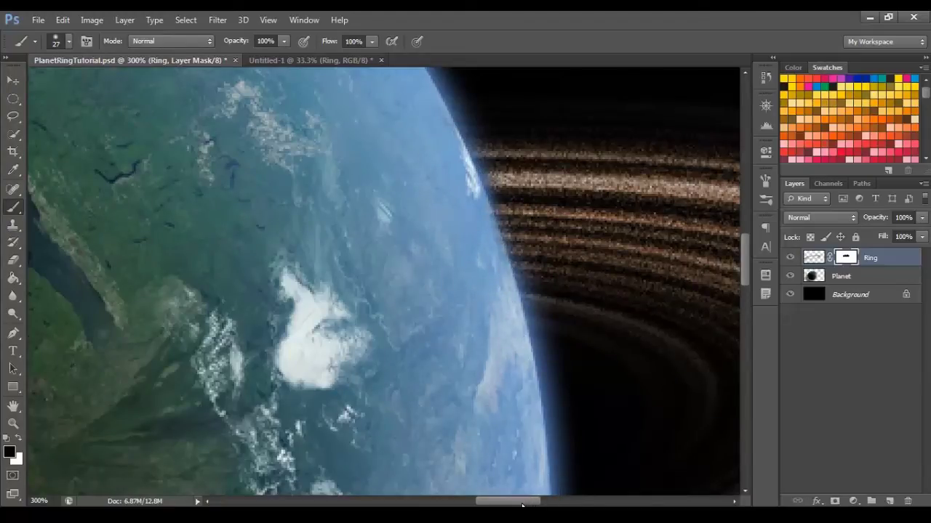
Step: Mask out more of the ring band behind the planet along its left edge
{"action": "left_click_drag", "start_coordinate": [519, 504], "coordinate": [372, 497]}
{"action": "scroll", "coordinate": [313, 320], "scroll_direction": "down", "scroll_amount": 4}
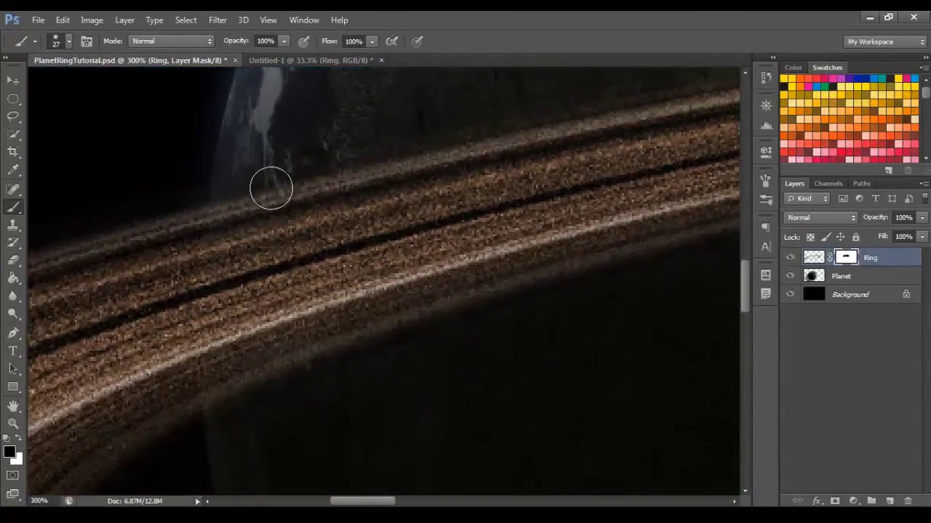
{"action": "mouse_move", "coordinate": [270, 187]}
{"action": "left_mouse_down"}
{"action": "mouse_move", "coordinate": [342, 183]}
{"action": "mouse_move", "coordinate": [335, 421]}
{"action": "mouse_move", "coordinate": [308, 336]}
{"action": "mouse_move", "coordinate": [287, 405]}
{"action": "mouse_move", "coordinate": [375, 378]}
{"action": "mouse_move", "coordinate": [276, 224]}
{"action": "left_mouse_up"}
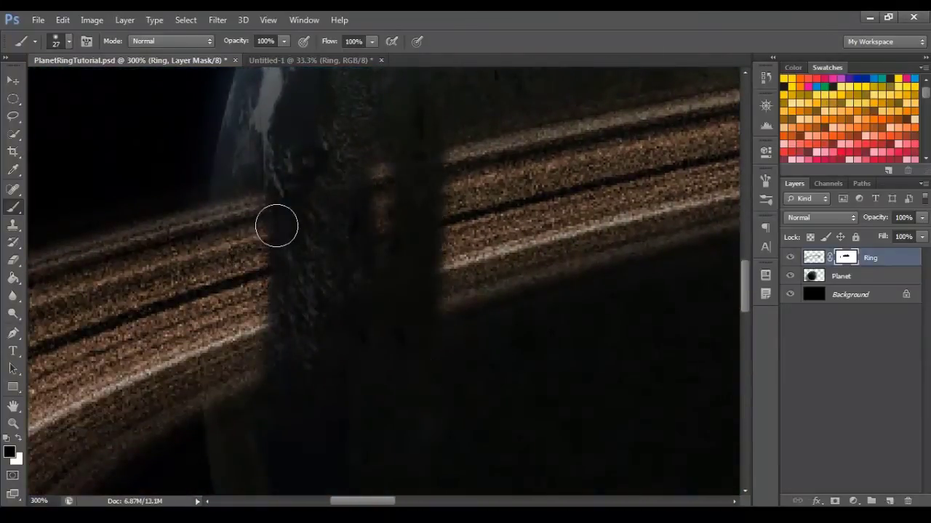
{"action": "mouse_move", "coordinate": [265, 167]}
{"action": "left_mouse_down"}
{"action": "mouse_move", "coordinate": [245, 246]}
{"action": "mouse_move", "coordinate": [241, 190]}
{"action": "mouse_move", "coordinate": [228, 230]}
{"action": "mouse_move", "coordinate": [249, 192]}
{"action": "mouse_move", "coordinate": [262, 450]}
{"action": "mouse_move", "coordinate": [247, 238]}
{"action": "mouse_move", "coordinate": [241, 214]}
{"action": "mouse_move", "coordinate": [230, 212]}
{"action": "mouse_move", "coordinate": [221, 371]}
{"action": "mouse_move", "coordinate": [232, 430]}
{"action": "mouse_move", "coordinate": [218, 349]}
{"action": "mouse_move", "coordinate": [226, 413]}
{"action": "mouse_move", "coordinate": [223, 260]}
{"action": "mouse_move", "coordinate": [235, 196]}
{"action": "left_mouse_up"}
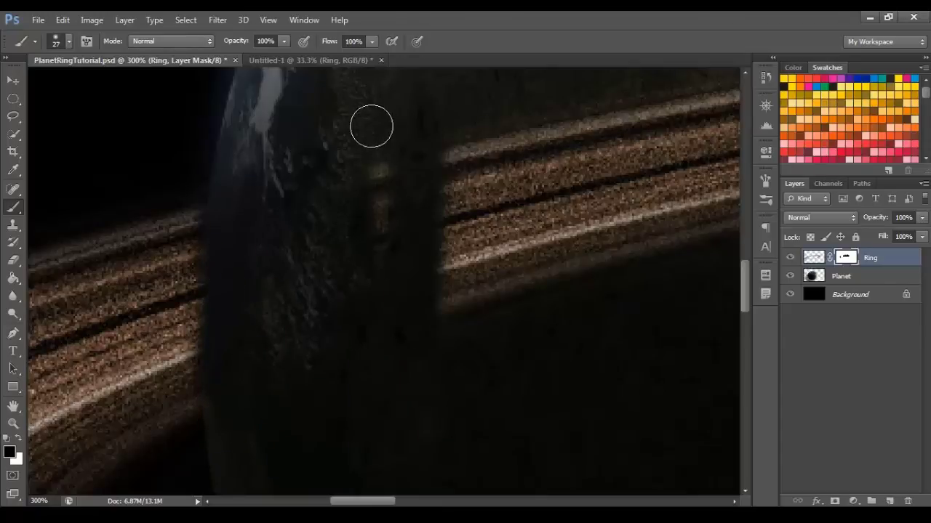
{"action": "left_click_drag", "start_coordinate": [455, 244], "coordinate": [405, 265]}
Step: Zoom back to 100% and paint out the crossing band with an 82 px brush
{"action": "key", "text": "z"}
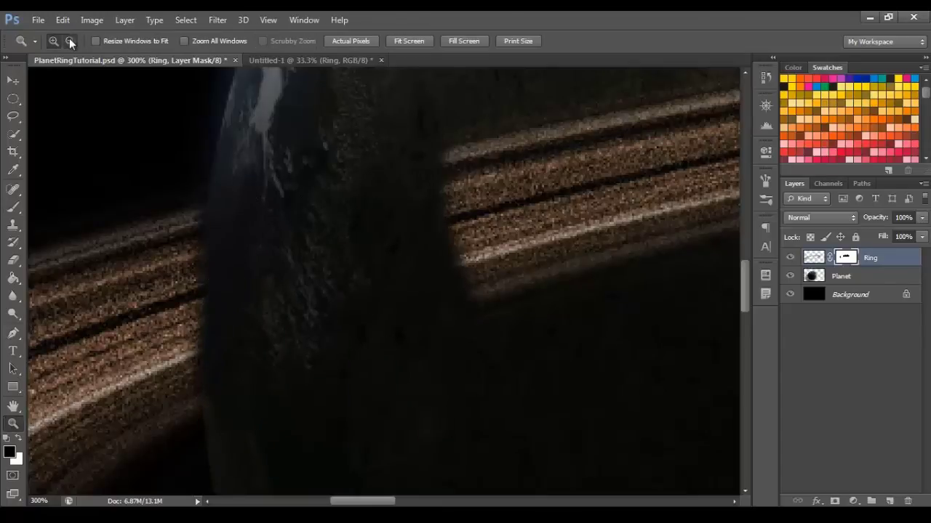
{"action": "left_click_drag", "start_coordinate": [271, 170], "coordinate": [373, 194]}
{"action": "left_click", "coordinate": [373, 193], "text": "alt"}
{"action": "left_click", "coordinate": [373, 193], "text": "alt"}
{"action": "key", "text": "b"}
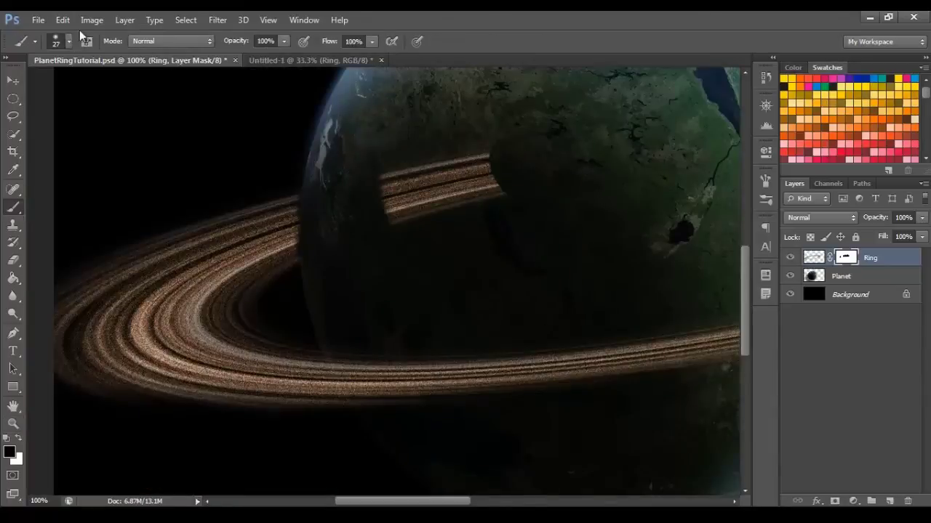
{"action": "left_click", "coordinate": [67, 42]}
{"action": "left_click_drag", "start_coordinate": [87, 72], "coordinate": [436, 14]}
{"action": "key", "text": "Return"}
{"action": "mouse_move", "coordinate": [368, 208]}
{"action": "left_mouse_down"}
{"action": "mouse_move", "coordinate": [405, 199]}
{"action": "mouse_move", "coordinate": [471, 233]}
{"action": "mouse_move", "coordinate": [513, 206]}
{"action": "mouse_move", "coordinate": [463, 206]}
{"action": "mouse_move", "coordinate": [459, 172]}
{"action": "left_mouse_up"}
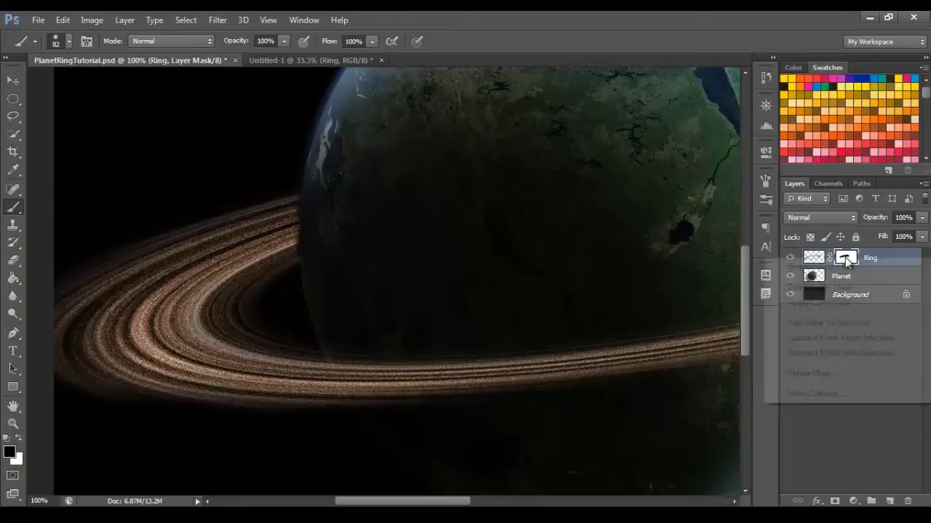
{"action": "right_click", "coordinate": [845, 260]}
{"action": "left_click", "coordinate": [845, 267]}
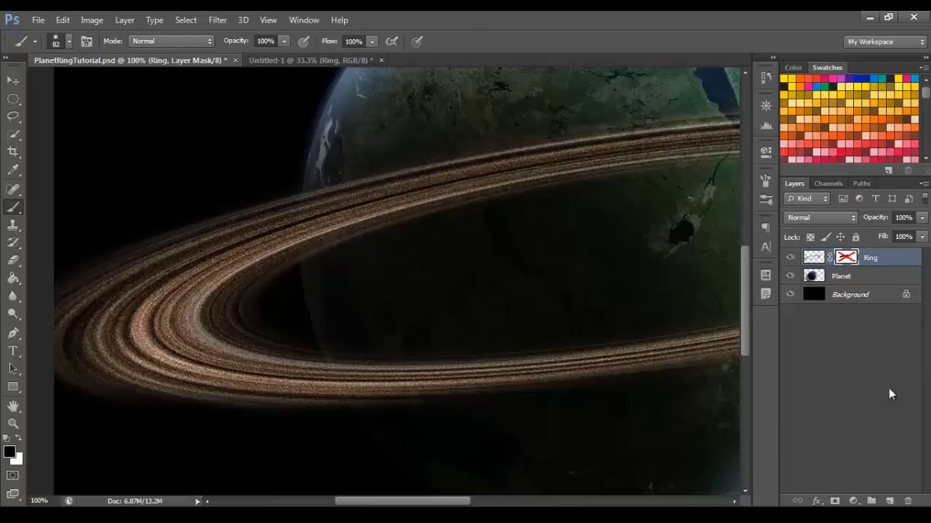
{"action": "right_click", "coordinate": [850, 258]}
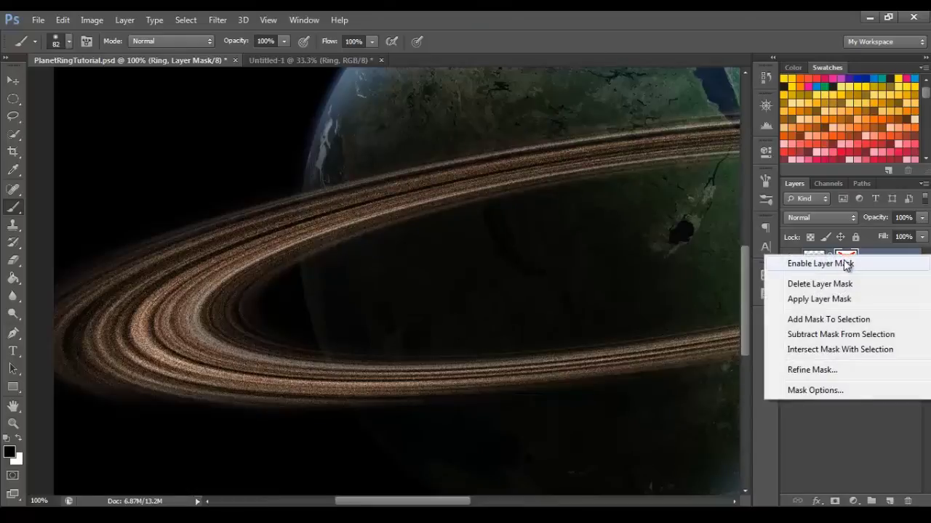
{"action": "left_click", "coordinate": [849, 265]}
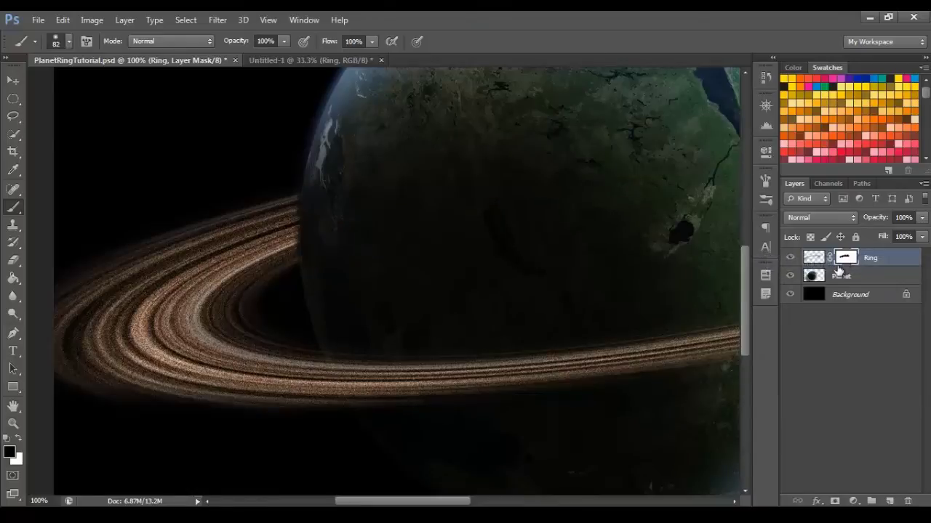
{"action": "left_click", "coordinate": [19, 440]}
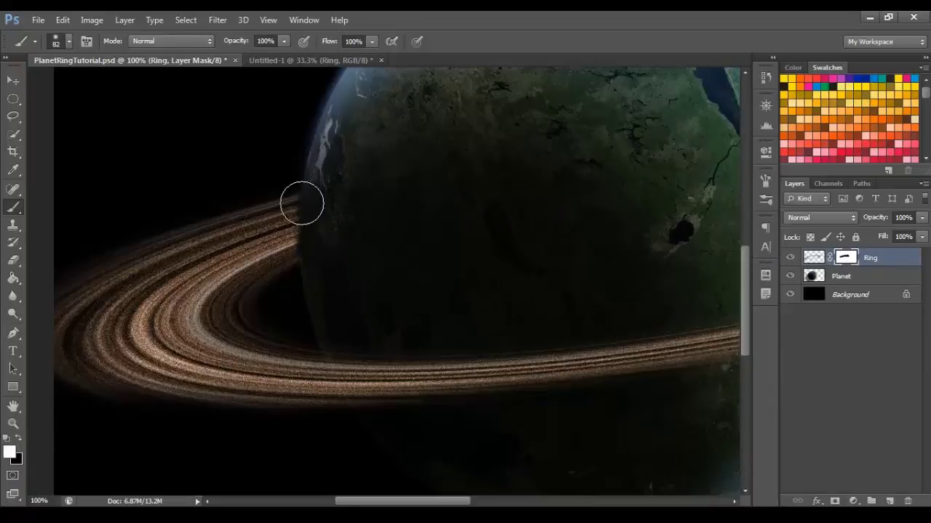
{"action": "mouse_move", "coordinate": [301, 202]}
{"action": "left_mouse_down"}
{"action": "mouse_move", "coordinate": [329, 220]}
{"action": "mouse_move", "coordinate": [476, 178]}
{"action": "left_mouse_up"}
{"action": "key", "text": "ctrl+z"}
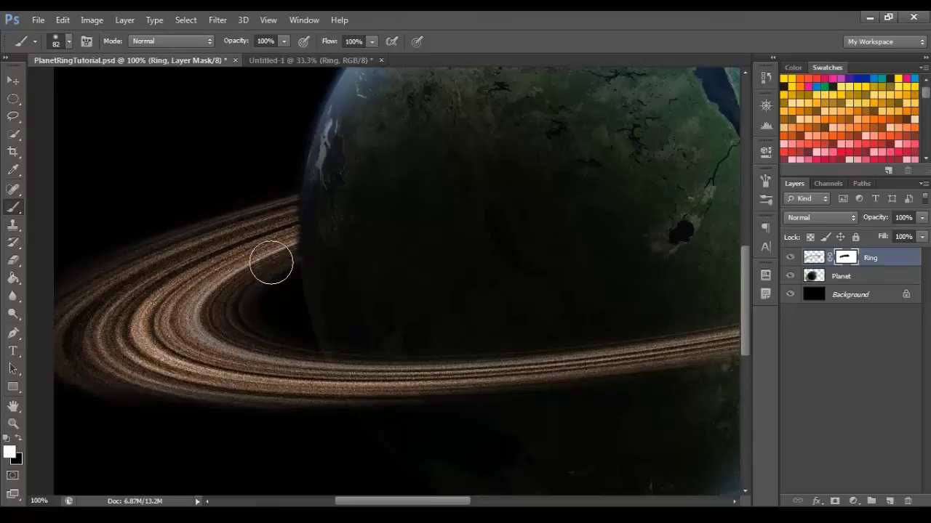
{"action": "left_click", "coordinate": [13, 423]}
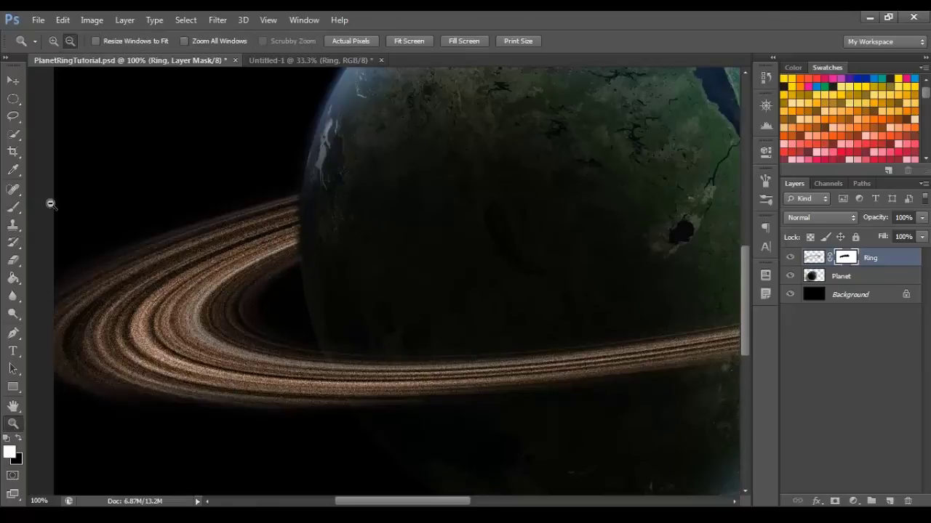
{"action": "left_click", "coordinate": [499, 276], "text": "alt"}
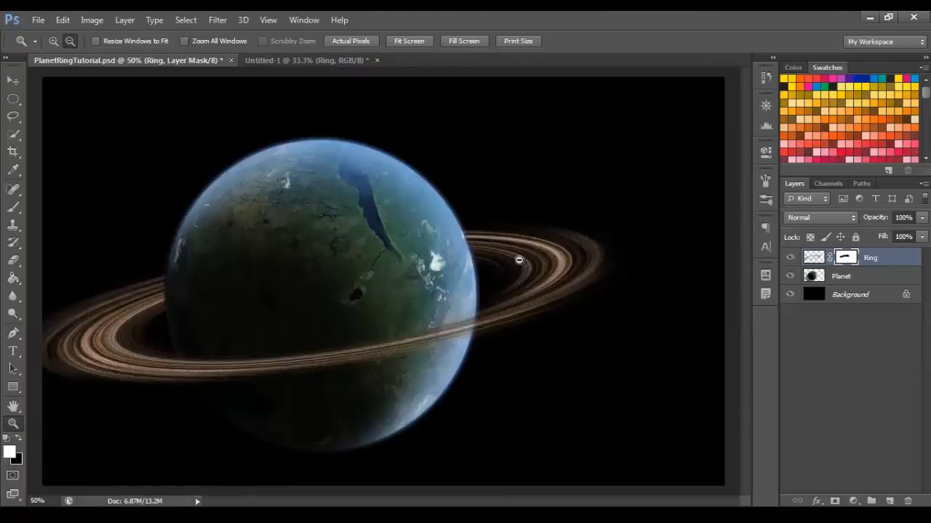
{"action": "left_click", "coordinate": [245, 312], "text": "alt"}
{"action": "left_click", "coordinate": [53, 41]}
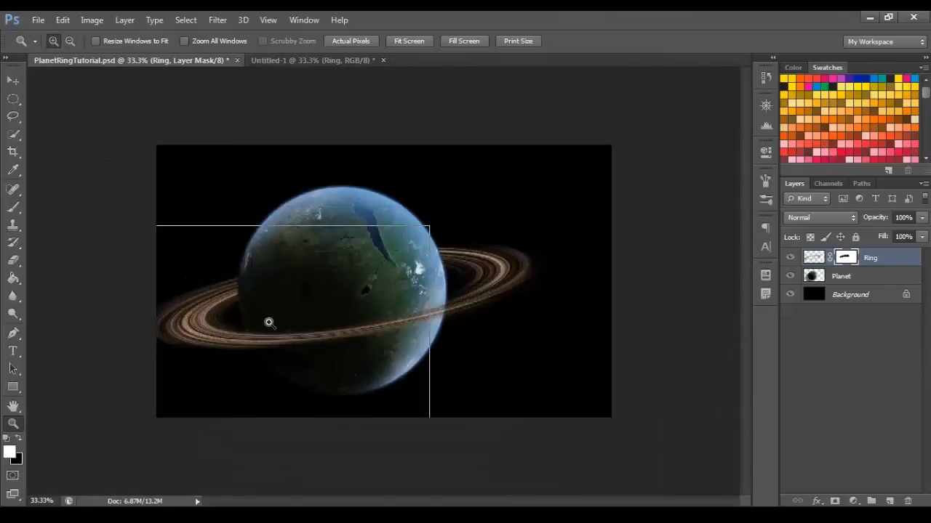
{"action": "left_click", "coordinate": [376, 342]}
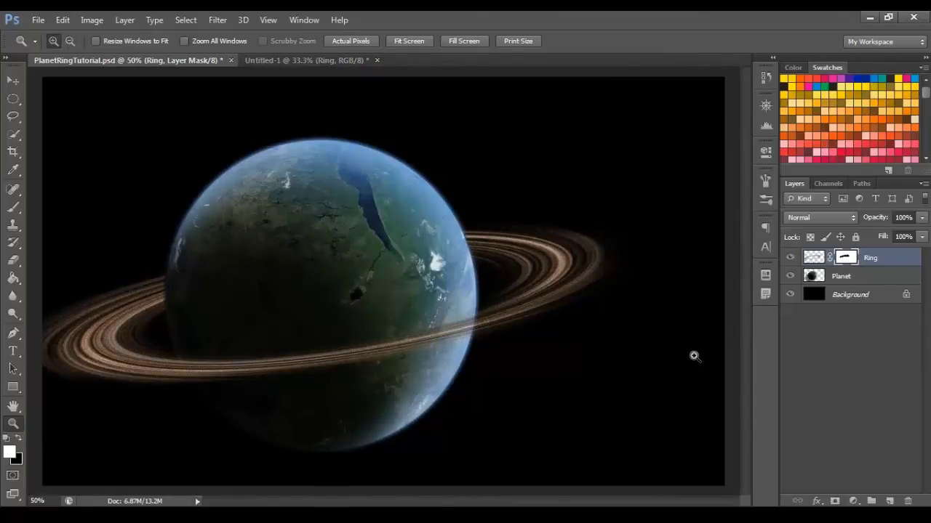
Step: Create Layer 1 above Ring and load the Ring layer's pixels as a selection
{"action": "left_click", "coordinate": [889, 501]}
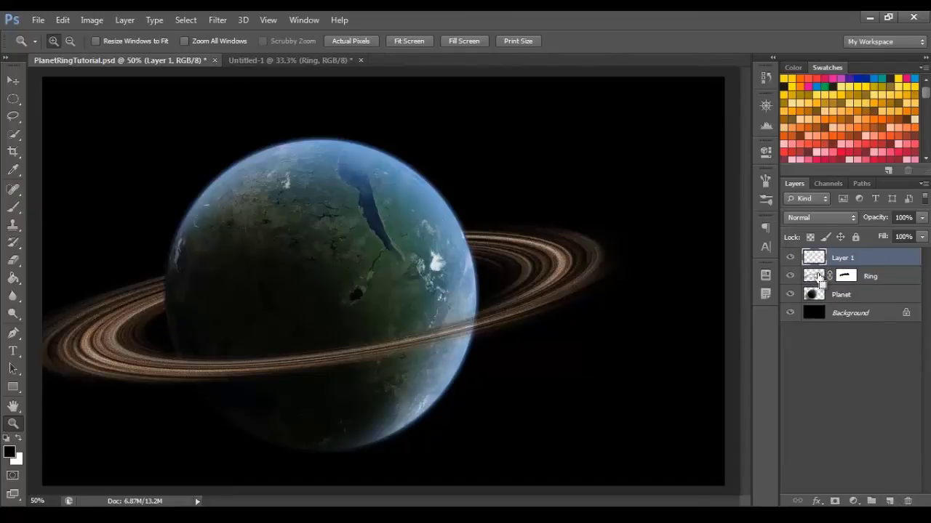
{"action": "left_click", "coordinate": [815, 279], "text": "ctrl"}
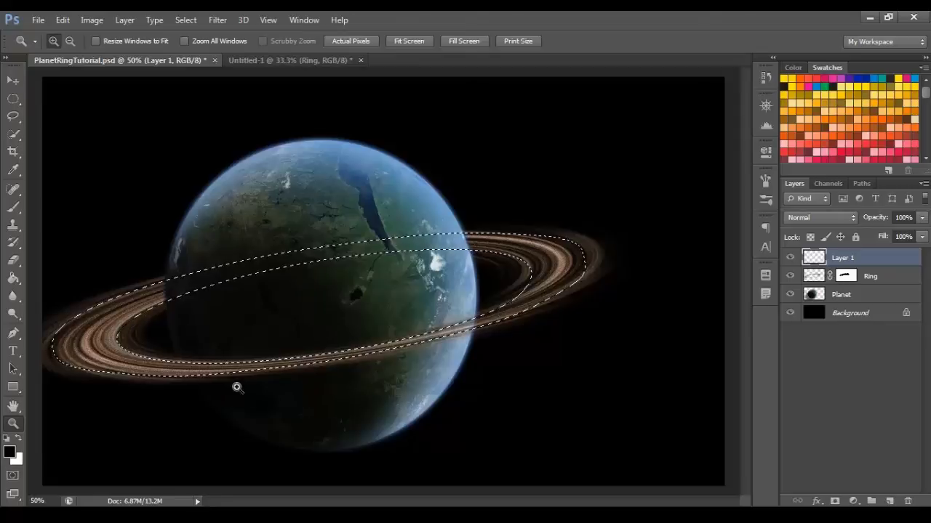
Step: Set the Brush to 215 px and 19% opacity, keeping Normal blend mode
{"action": "left_click", "coordinate": [16, 209]}
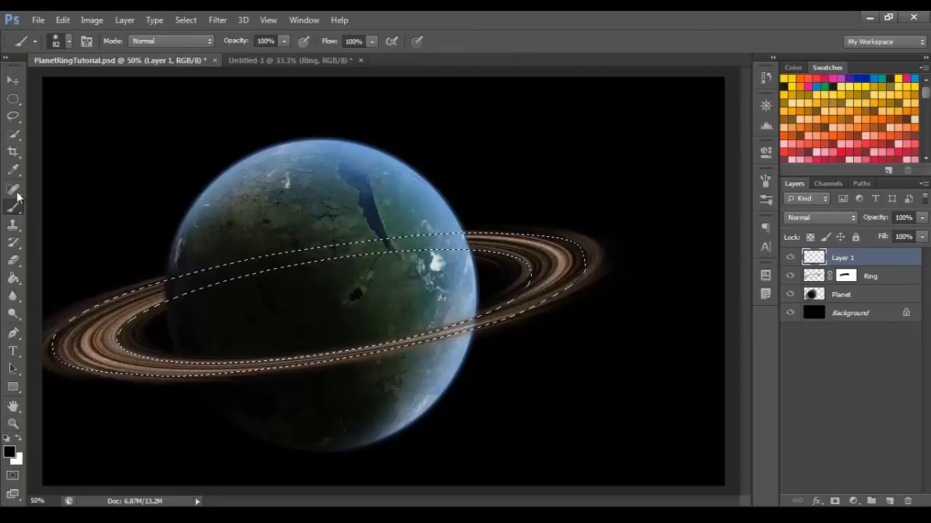
{"action": "left_click", "coordinate": [64, 45]}
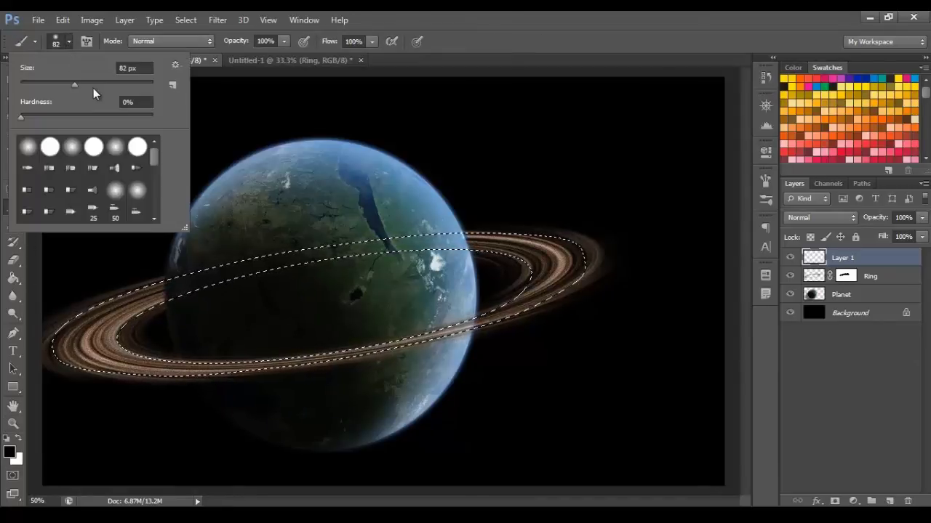
{"action": "left_click_drag", "start_coordinate": [93, 88], "coordinate": [113, 82]}
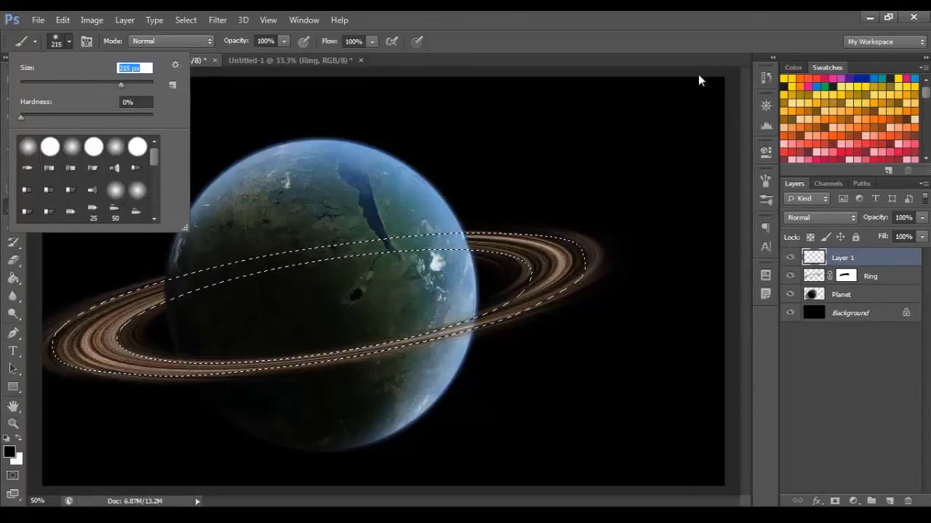
{"action": "left_click", "coordinate": [548, 18]}
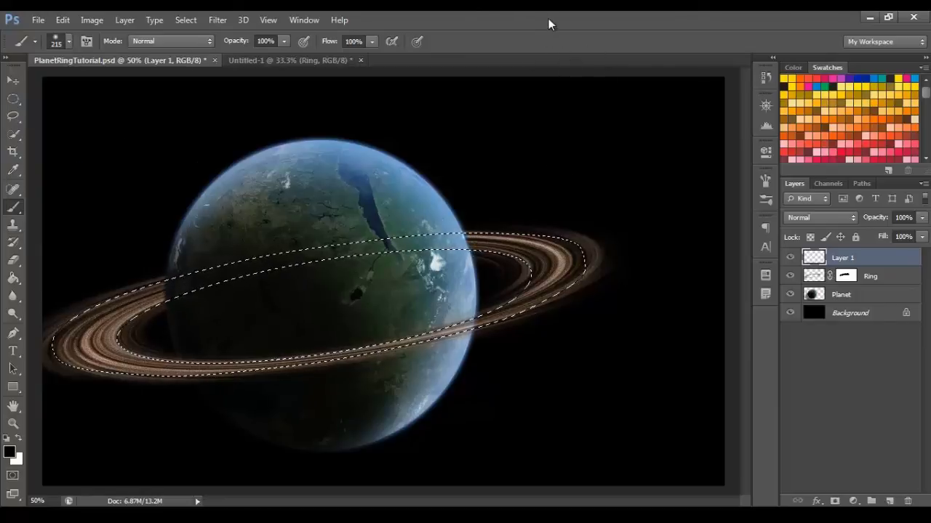
{"action": "left_click", "coordinate": [835, 219]}
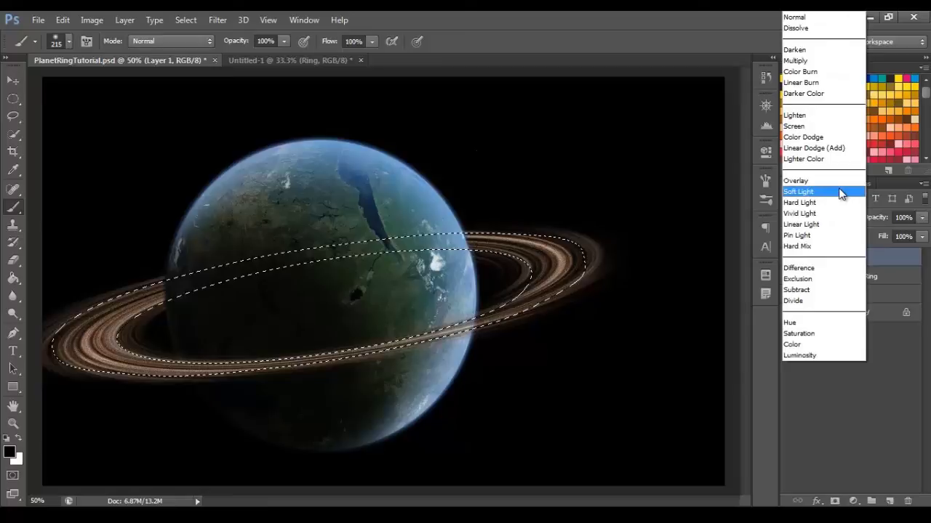
{"action": "left_click", "coordinate": [826, 17]}
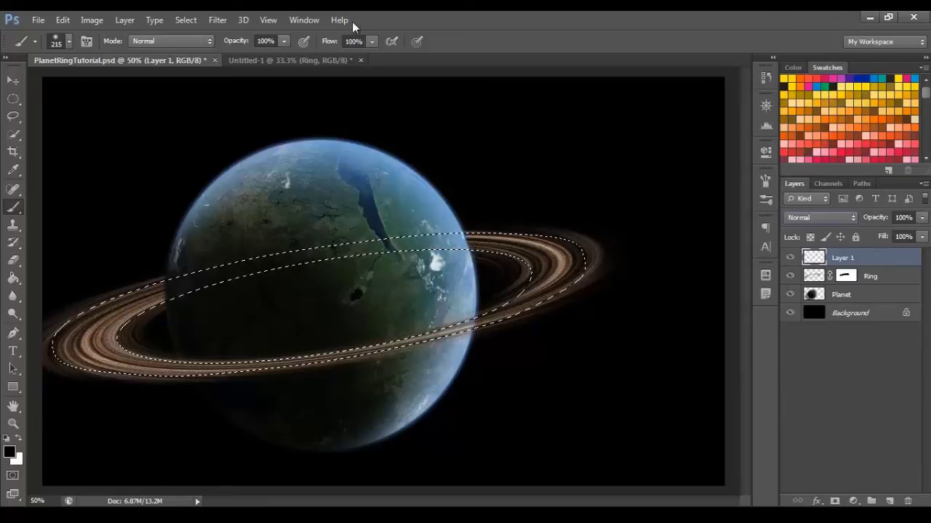
{"action": "left_click", "coordinate": [284, 42]}
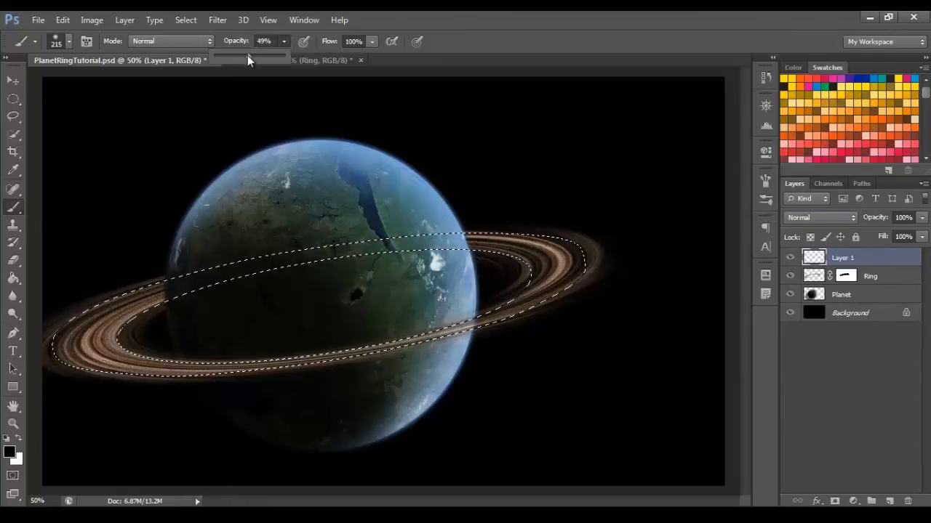
{"action": "left_click_drag", "start_coordinate": [232, 56], "coordinate": [227, 61]}
{"action": "left_click", "coordinate": [550, 31]}
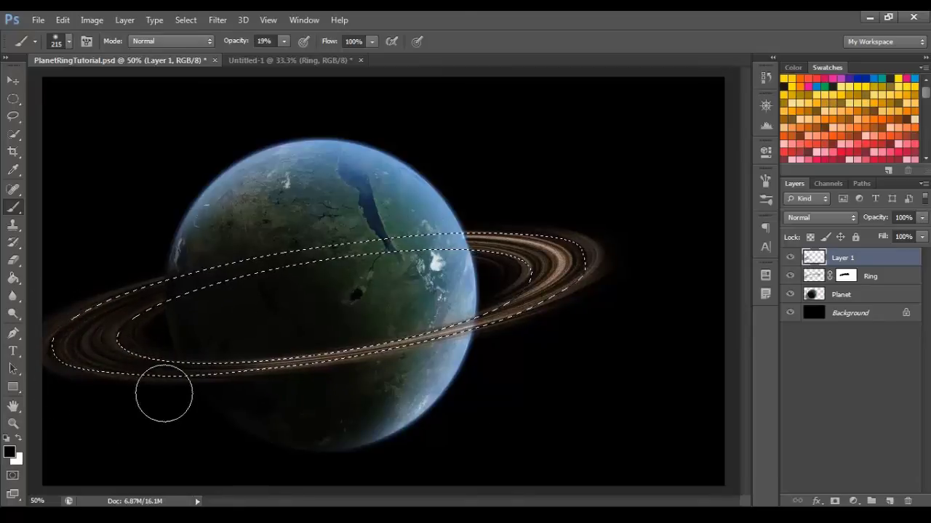
Step: Paint faint black shading over the ring's left arc, then deselect
{"action": "key", "text": "ctrl+d"}
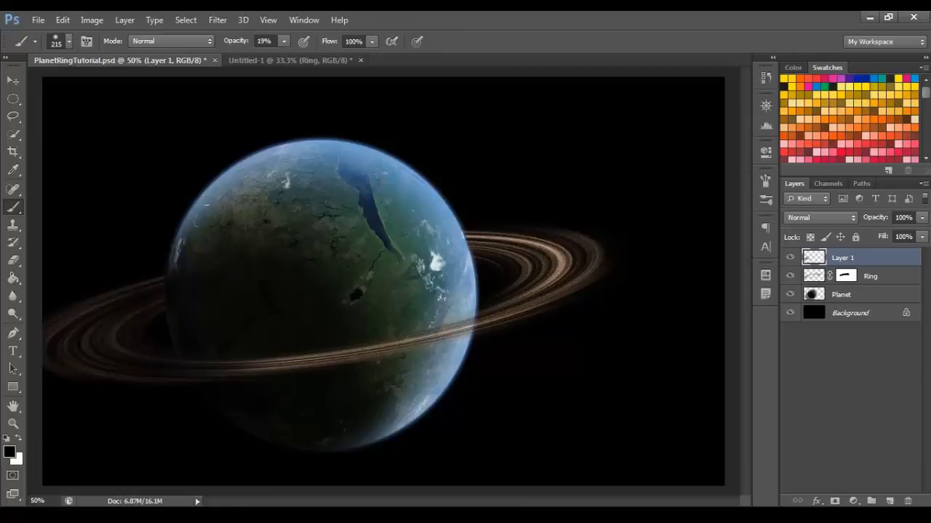
{"action": "mouse_move", "coordinate": [173, 322]}
{"action": "left_mouse_down"}
{"action": "mouse_move", "coordinate": [142, 303]}
{"action": "mouse_move", "coordinate": [95, 327]}
{"action": "left_mouse_up"}
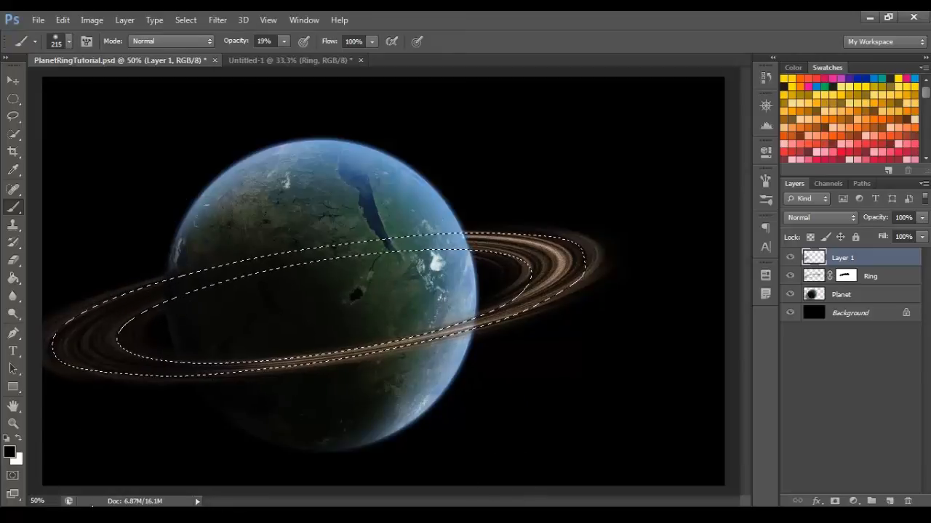
{"action": "key", "text": "ctrl+d"}
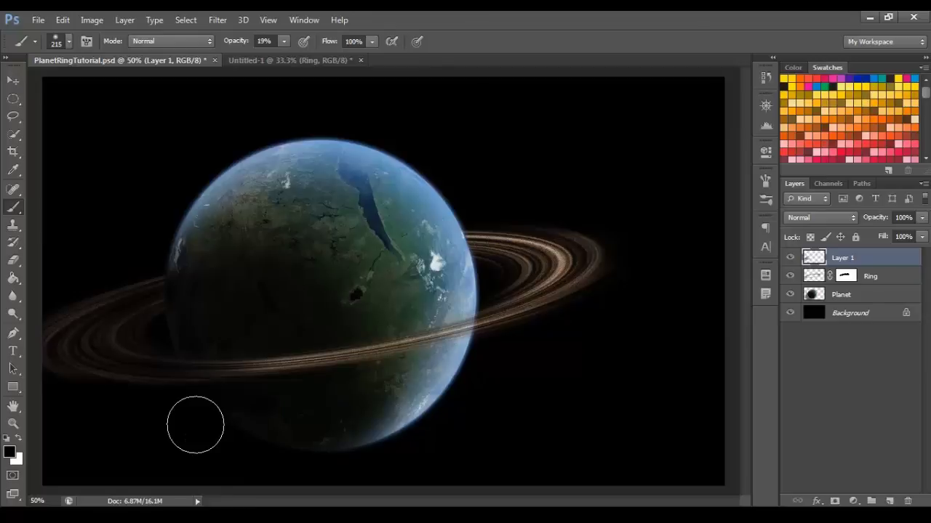
Step: Zoom to 66.7% on the planet and select the Ring layer
{"action": "left_click", "coordinate": [13, 424]}
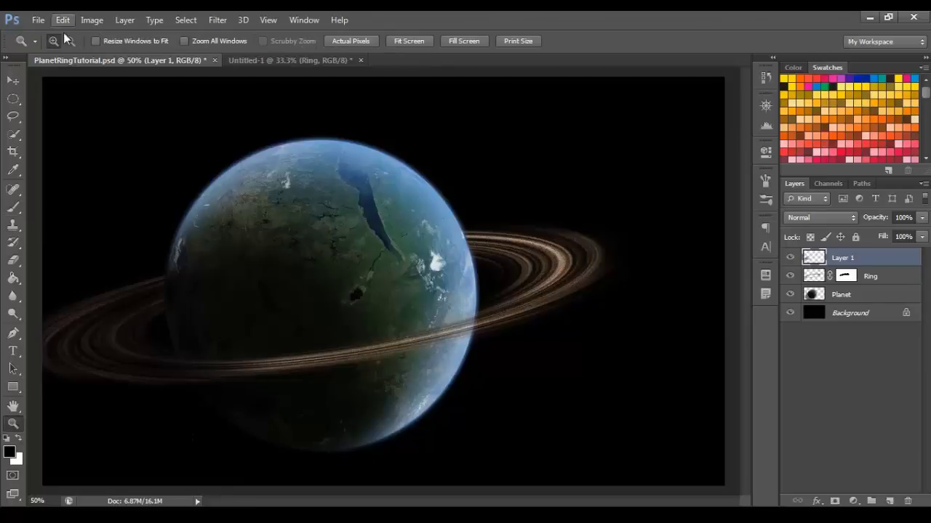
{"action": "left_click", "coordinate": [295, 219], "text": "alt"}
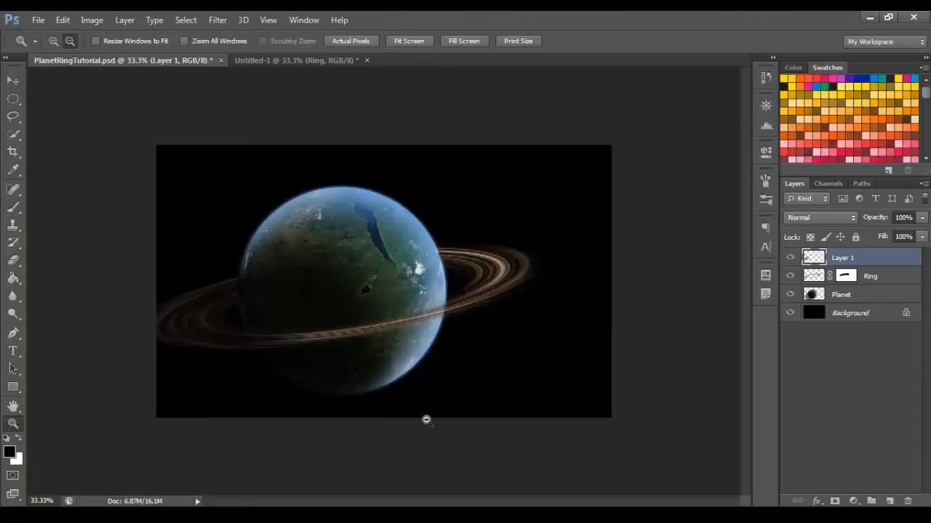
{"action": "left_click_drag", "start_coordinate": [505, 332], "coordinate": [469, 324]}
{"action": "left_click", "coordinate": [353, 327]}
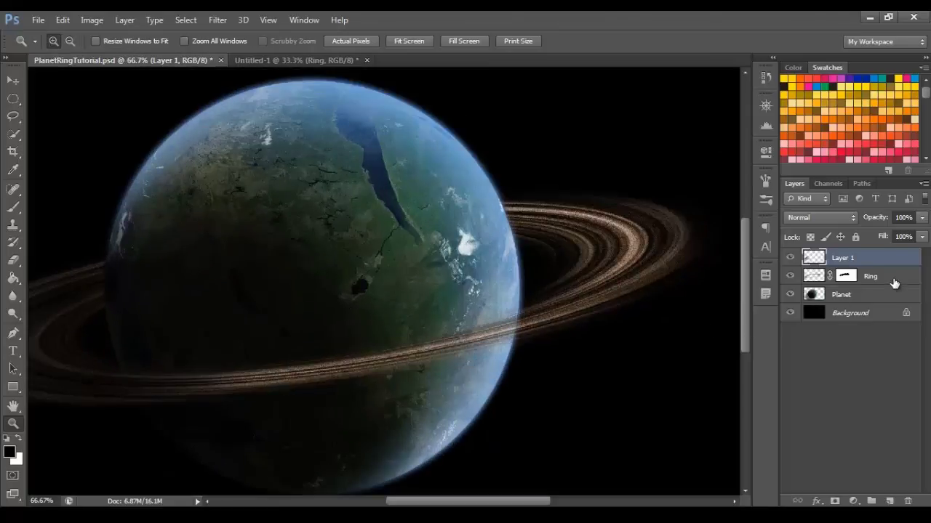
{"action": "left_click", "coordinate": [890, 280]}
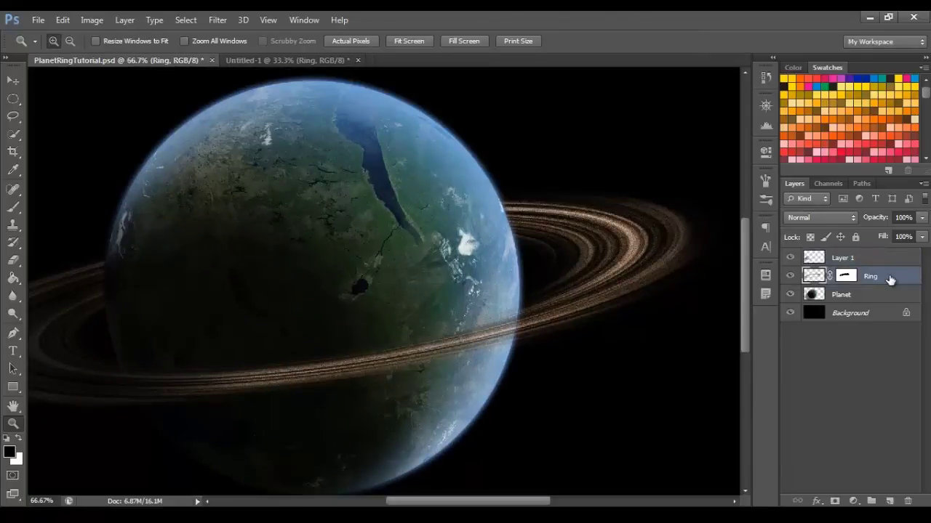
Step: Shift the ring's hue to -8 with Hue/Saturation, compare it, and apply
{"action": "left_click", "coordinate": [93, 20]}
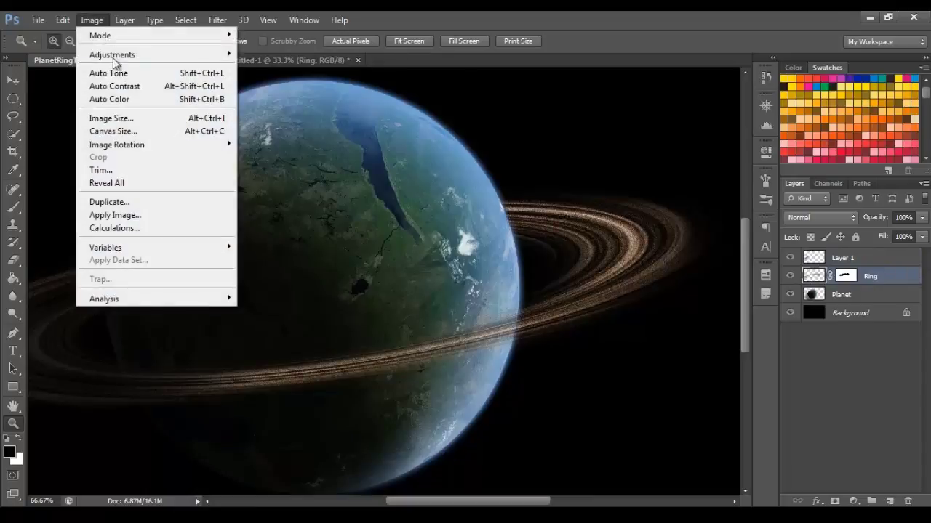
{"action": "mouse_move", "coordinate": [182, 54]}
{"action": "left_click", "coordinate": [316, 126]}
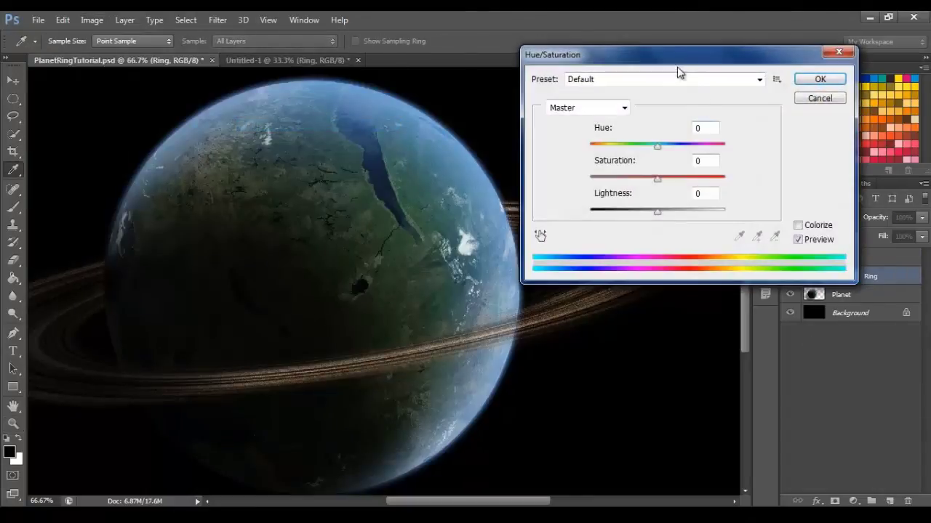
{"action": "left_click_drag", "start_coordinate": [677, 68], "coordinate": [878, 89]}
{"action": "mouse_move", "coordinate": [828, 166]}
{"action": "left_mouse_down"}
{"action": "mouse_move", "coordinate": [801, 167]}
{"action": "mouse_move", "coordinate": [826, 172]}
{"action": "left_mouse_up"}
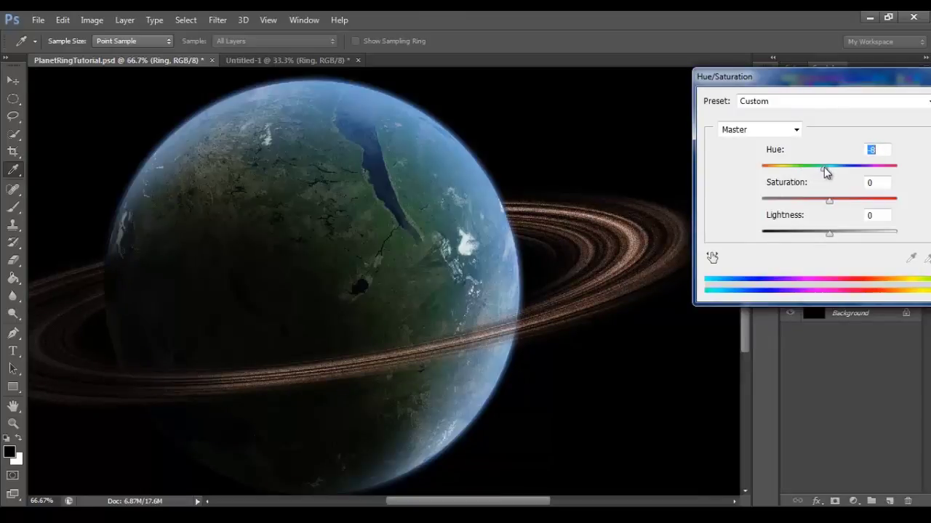
{"action": "left_click_drag", "start_coordinate": [845, 79], "coordinate": [699, 22]}
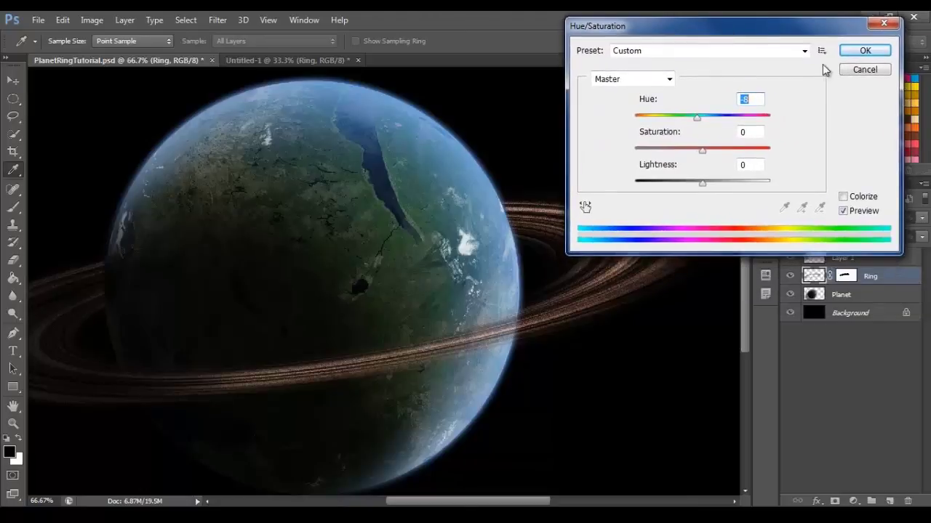
{"action": "left_click", "coordinate": [844, 212]}
{"action": "left_click_drag", "start_coordinate": [724, 39], "coordinate": [614, 151]}
{"action": "left_click", "coordinate": [766, 173]}
{"action": "left_click", "coordinate": [13, 423]}
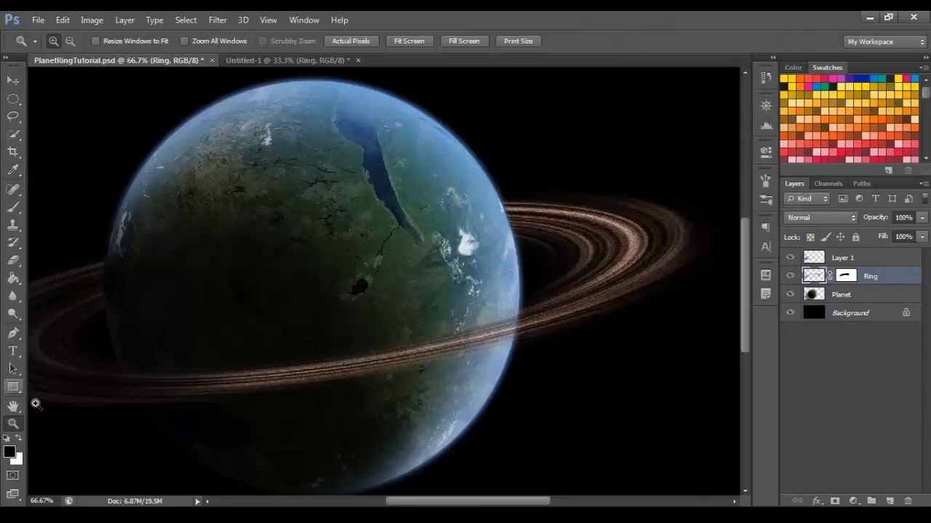
Step: Zoom out and back in on the planet, then select Layer 1
{"action": "left_click", "coordinate": [70, 41]}
{"action": "left_click", "coordinate": [243, 181]}
{"action": "left_click", "coordinate": [53, 40]}
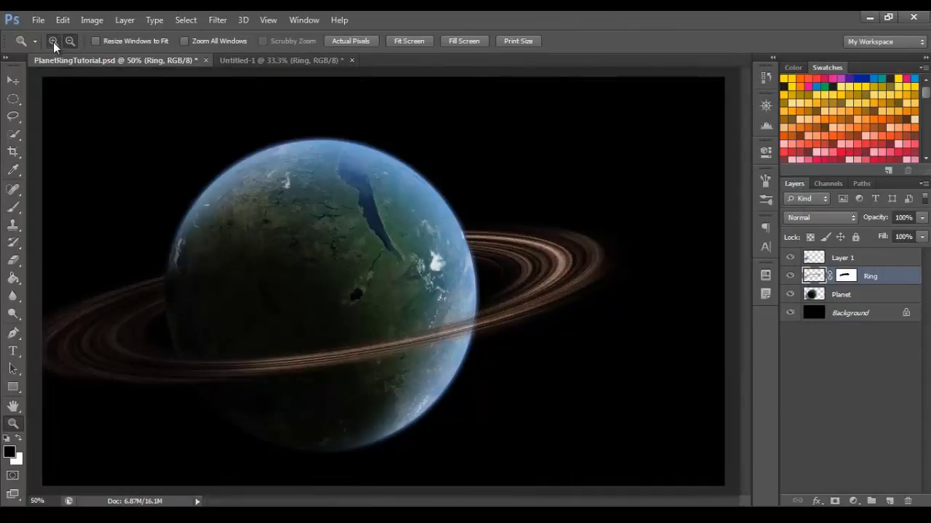
{"action": "left_click", "coordinate": [438, 251]}
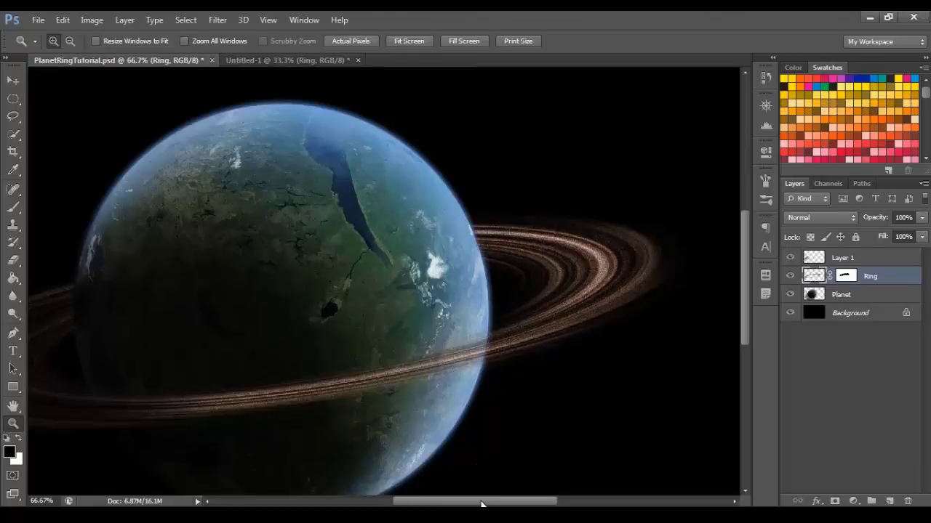
{"action": "left_click_drag", "start_coordinate": [482, 503], "coordinate": [492, 503]}
{"action": "left_click", "coordinate": [887, 258]}
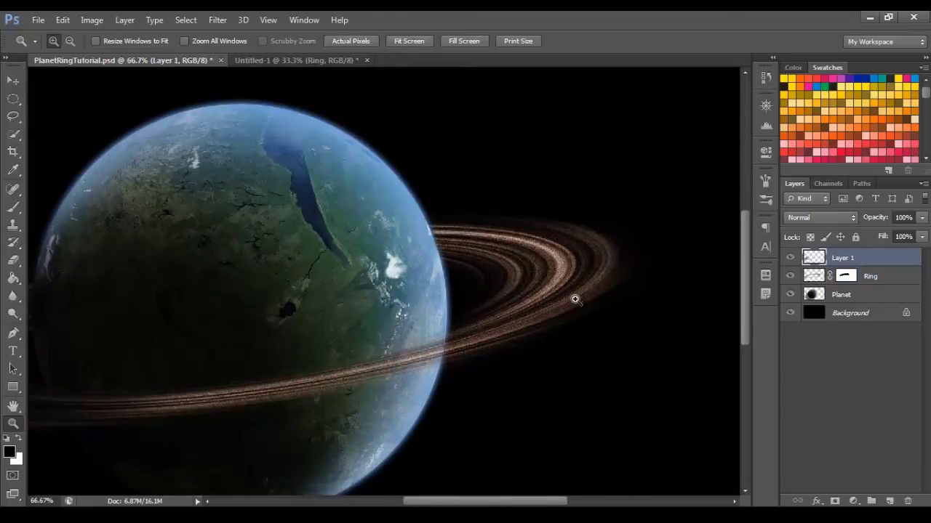
Step: Add a new layer set to Soft Light blending, with the Brush tool and white foreground
{"action": "left_click", "coordinate": [890, 502]}
{"action": "left_click", "coordinate": [13, 207]}
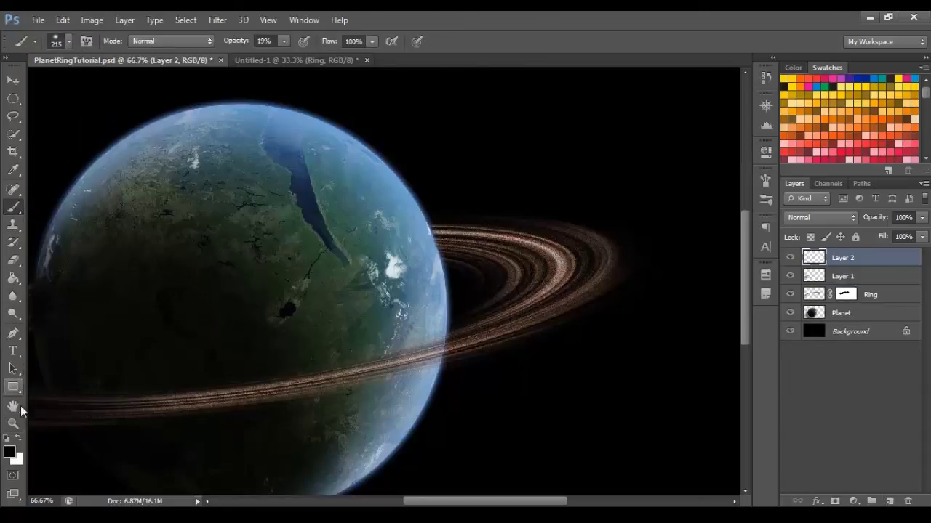
{"action": "left_click", "coordinate": [12, 452]}
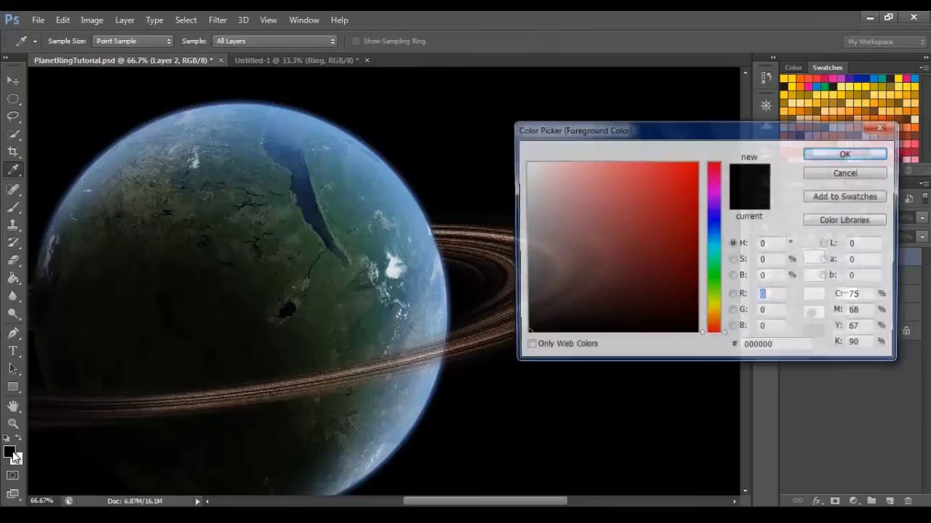
{"action": "left_click", "coordinate": [847, 173]}
{"action": "left_click", "coordinate": [21, 439]}
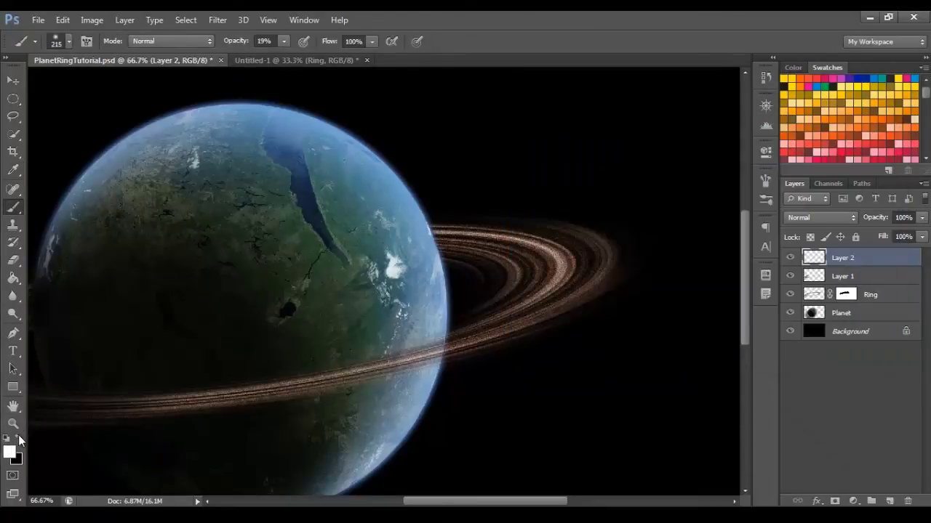
{"action": "left_click", "coordinate": [842, 218]}
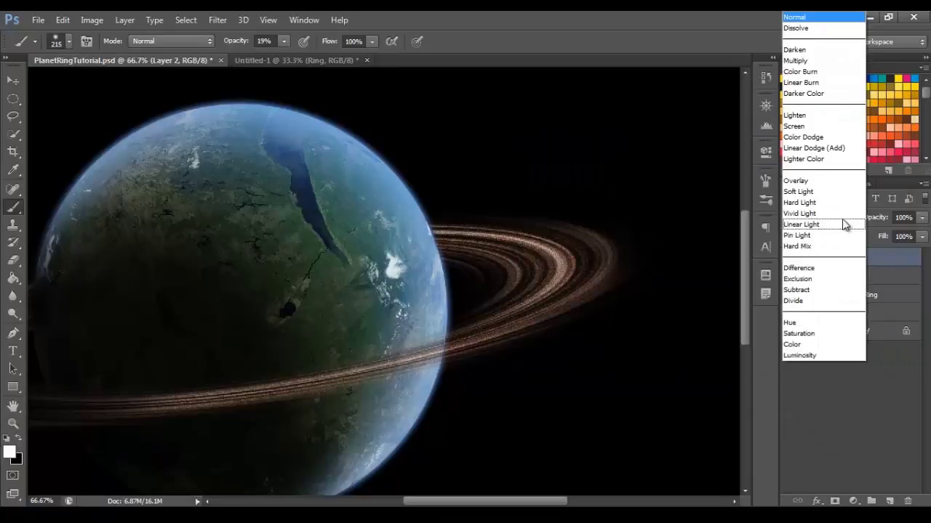
{"action": "left_click", "coordinate": [832, 191]}
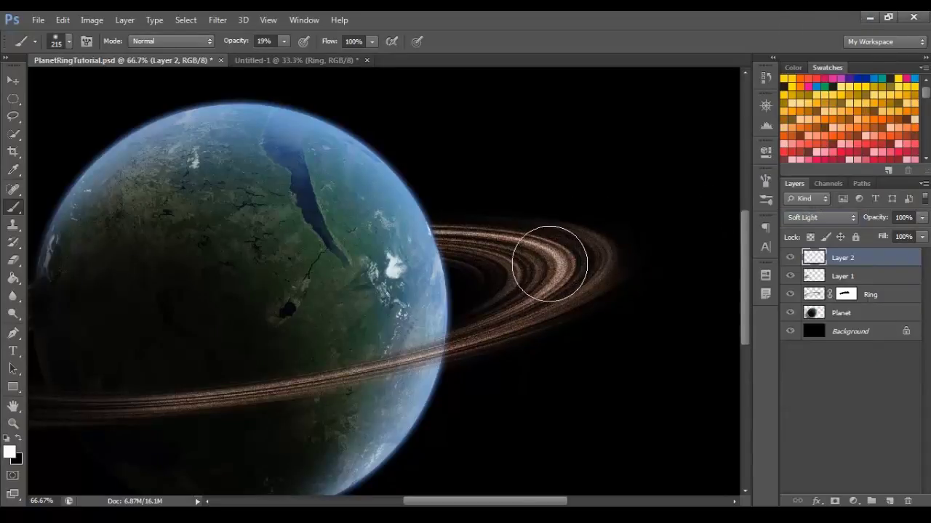
Step: Paint faint white strokes over the ring's right side at 10% brush opacity
{"action": "mouse_move", "coordinate": [549, 264]}
{"action": "left_mouse_down"}
{"action": "mouse_move", "coordinate": [550, 290]}
{"action": "mouse_move", "coordinate": [563, 280]}
{"action": "mouse_move", "coordinate": [547, 248]}
{"action": "mouse_move", "coordinate": [587, 253]}
{"action": "left_mouse_up"}
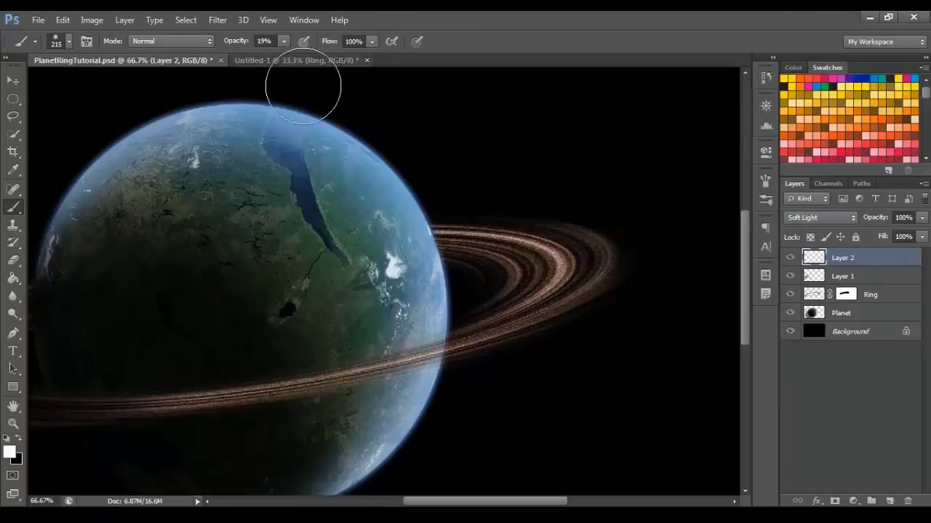
{"action": "left_click", "coordinate": [283, 41]}
{"action": "left_click_drag", "start_coordinate": [284, 56], "coordinate": [281, 56]}
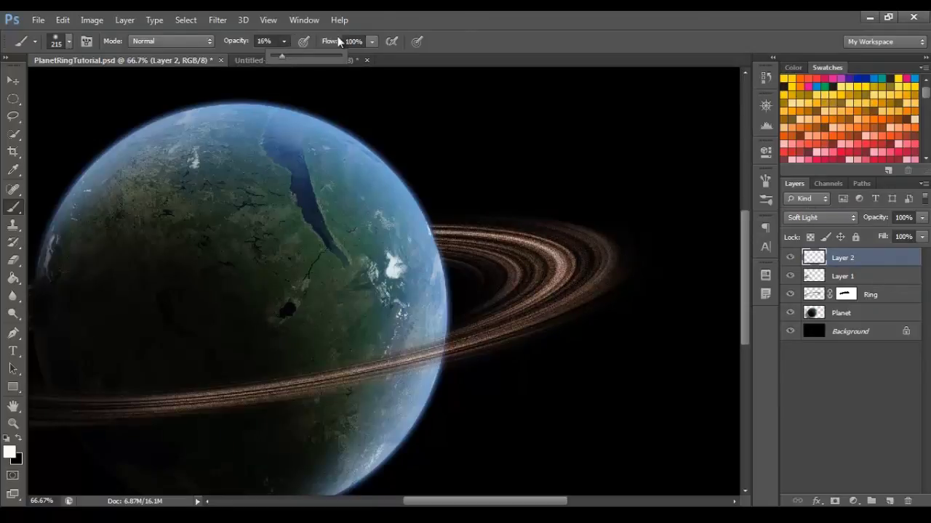
{"action": "left_click", "coordinate": [273, 41]}
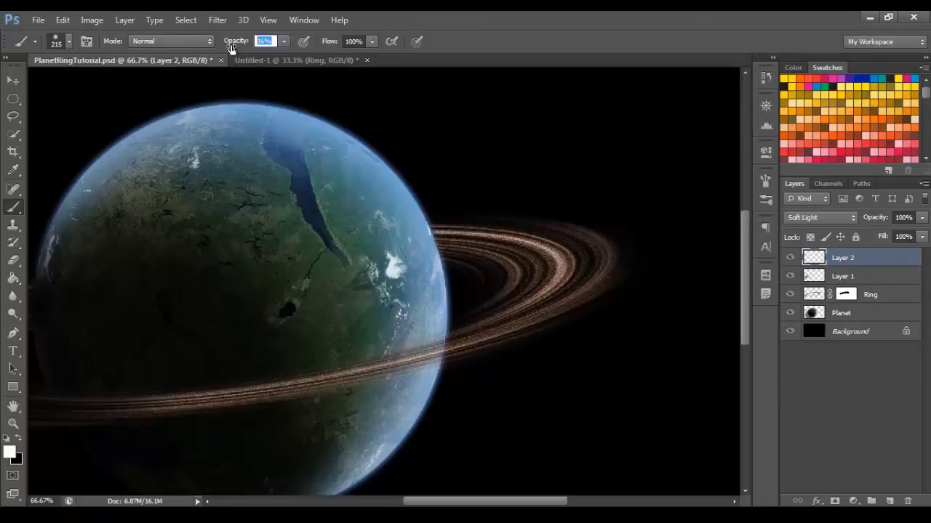
{"action": "type", "text": "10"}
{"action": "key", "text": "Return"}
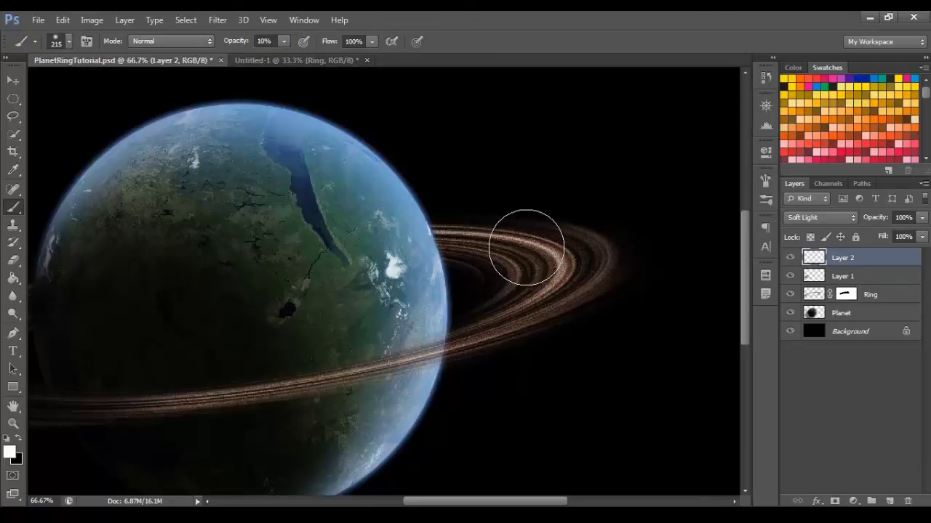
{"action": "mouse_move", "coordinate": [527, 247]}
{"action": "left_mouse_down"}
{"action": "mouse_move", "coordinate": [557, 274]}
{"action": "mouse_move", "coordinate": [565, 266]}
{"action": "mouse_move", "coordinate": [536, 225]}
{"action": "mouse_move", "coordinate": [495, 241]}
{"action": "left_mouse_up"}
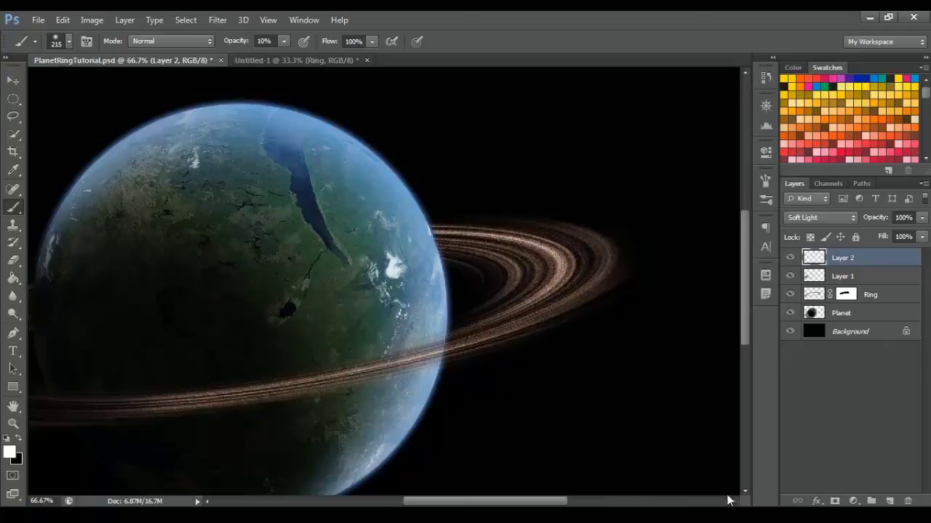
Step: Zoom in on the planet, then back out to 33.3% to view the whole ringed planet
{"action": "left_click", "coordinate": [13, 423]}
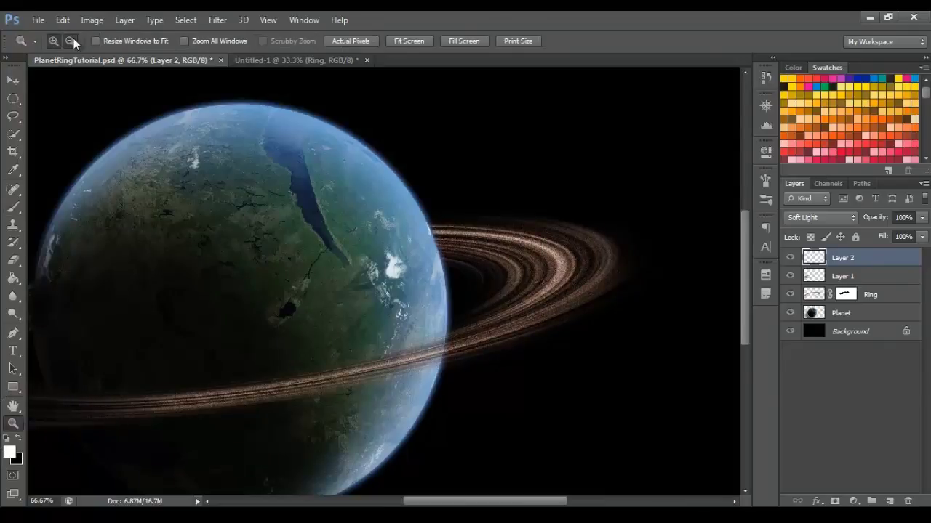
{"action": "left_click", "coordinate": [70, 40]}
{"action": "left_click", "coordinate": [299, 215]}
{"action": "left_click", "coordinate": [299, 215]}
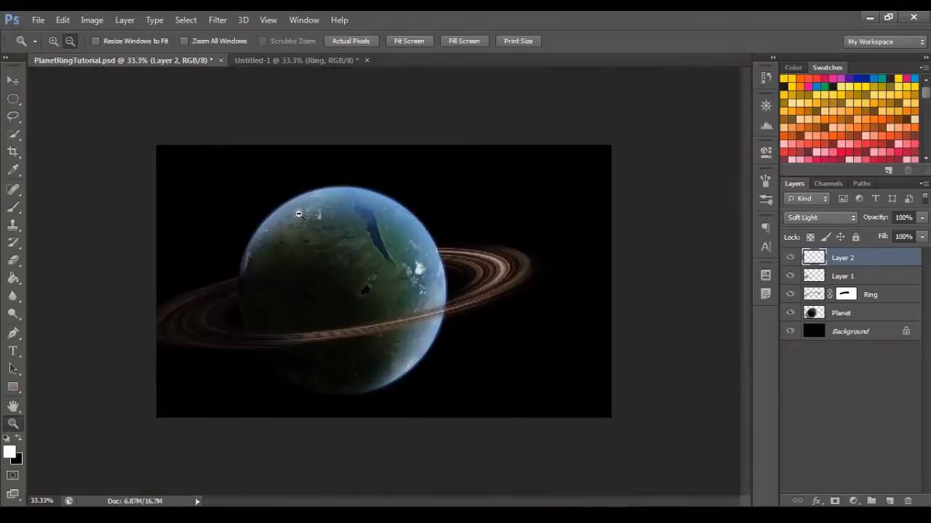
{"action": "left_click", "coordinate": [52, 41]}
{"action": "left_click_drag", "start_coordinate": [259, 186], "coordinate": [582, 376]}
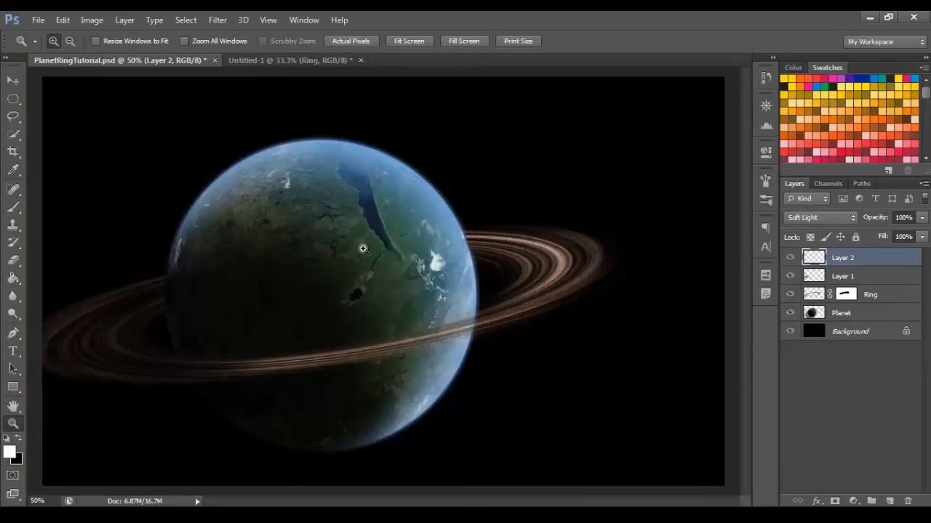
{"action": "left_click", "coordinate": [68, 41]}
{"action": "left_click", "coordinate": [241, 332]}
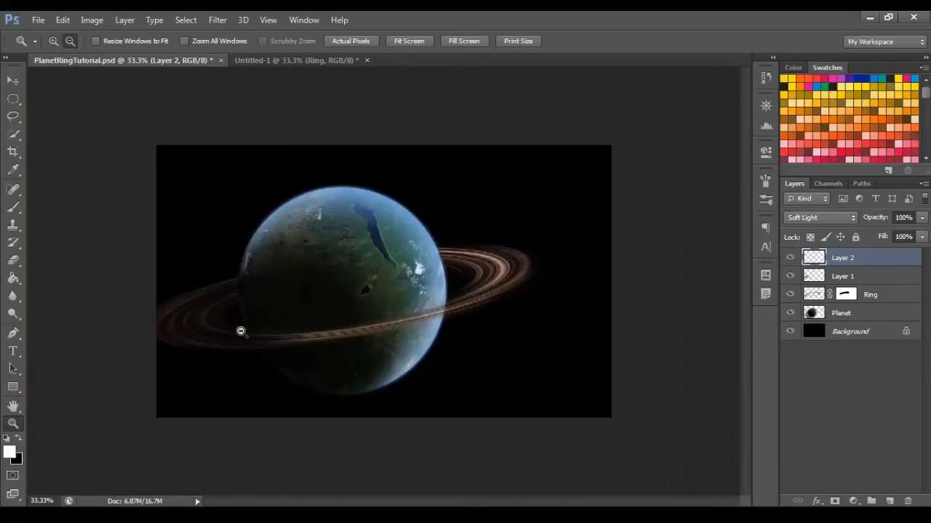